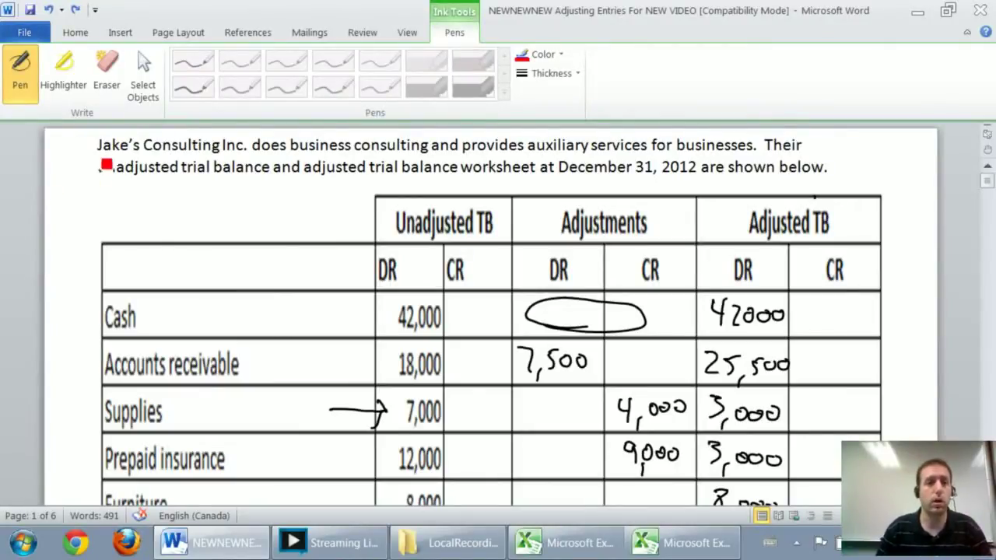
# Circle the Dividends account and the Consulting and Auxiliary revenue accounts in red ink on the trial balance worksheet.
pyautogui.scroll(-5, 287, 242)
pyautogui.scroll(-15, 287, 242)
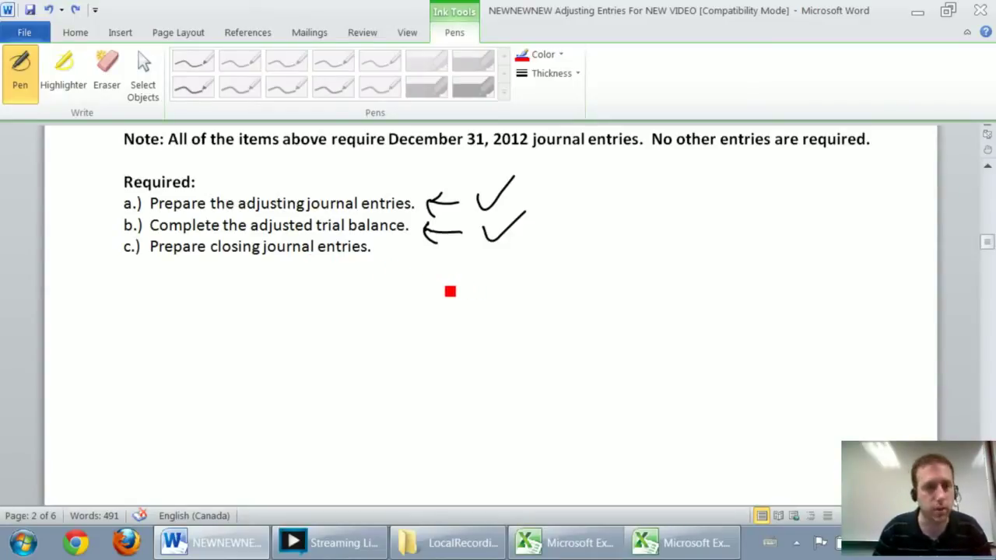
pyautogui.scroll(15, 450, 291)
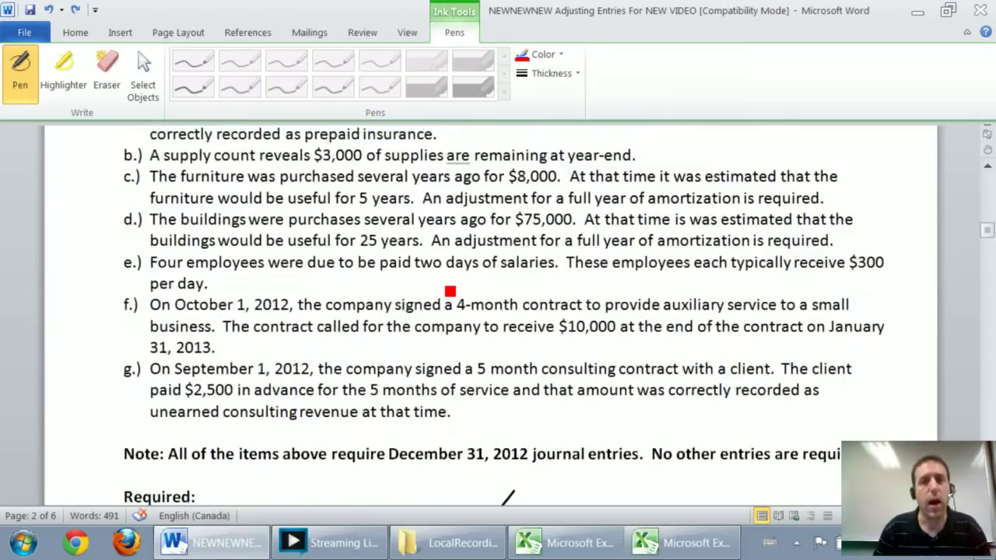
pyautogui.scroll(15, 450, 291)
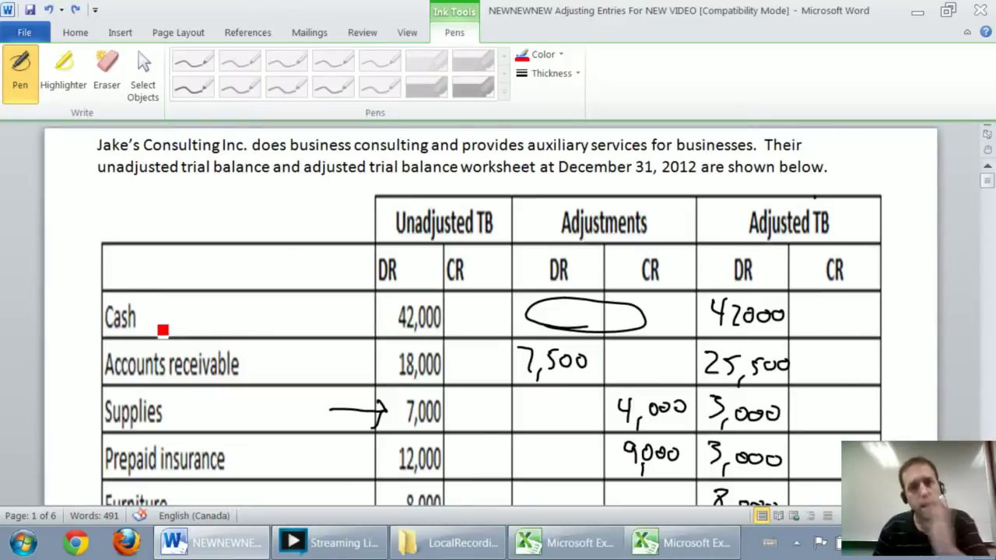
pyautogui.scroll(-10, 162, 330)
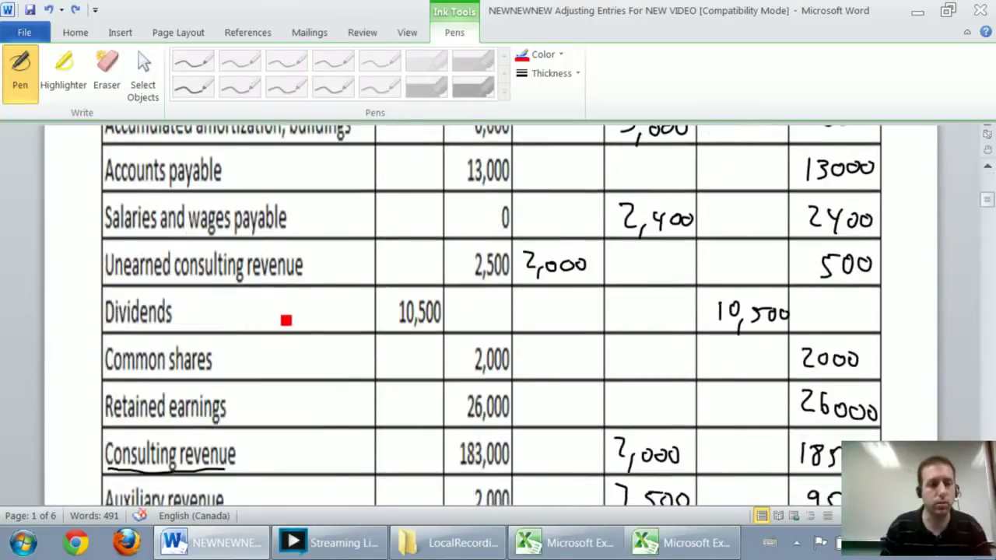
pyautogui.moveTo(129, 331)
pyautogui.mouseDown()
pyautogui.moveTo(102, 333)
pyautogui.moveTo(190, 315)
pyautogui.moveTo(125, 332)
pyautogui.mouseUp()
pyautogui.scroll(-4, 114, 346)
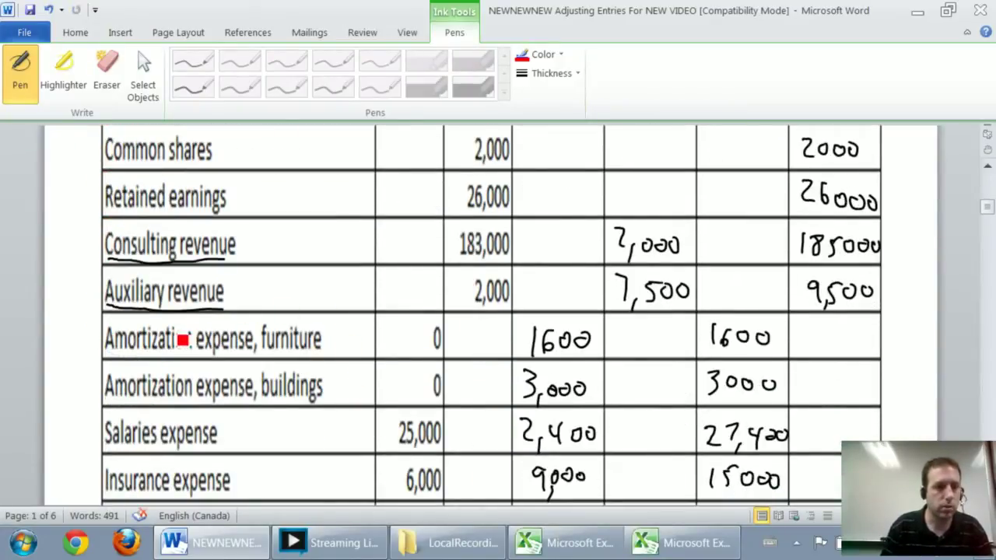
pyautogui.moveTo(140, 319)
pyautogui.mouseDown()
pyautogui.moveTo(84, 260)
pyautogui.moveTo(231, 228)
pyautogui.moveTo(233, 303)
pyautogui.mouseUp()
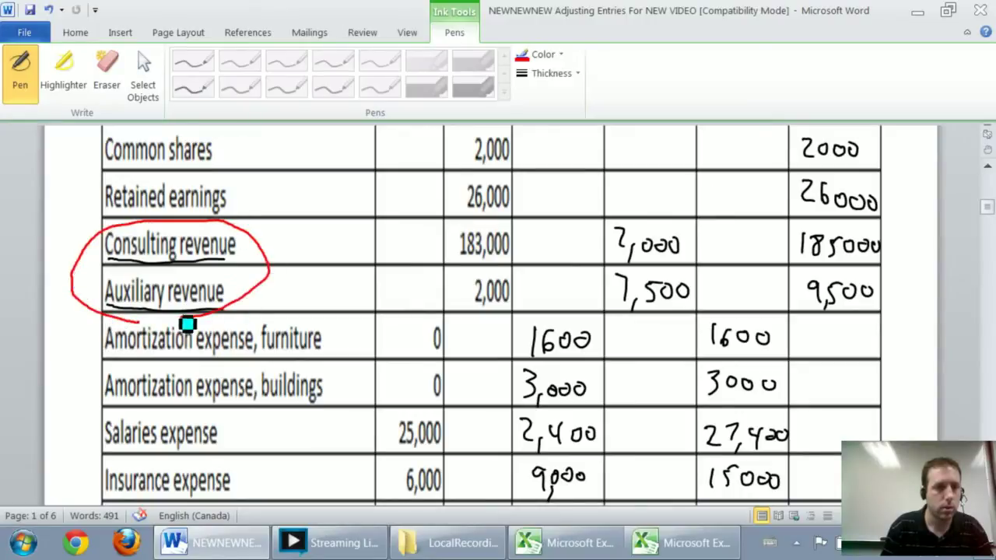
# Circle all expense accounts from Amortization expense, furniture through Telephone expense in red ink as one group.
pyautogui.scroll(-4, 129, 327)
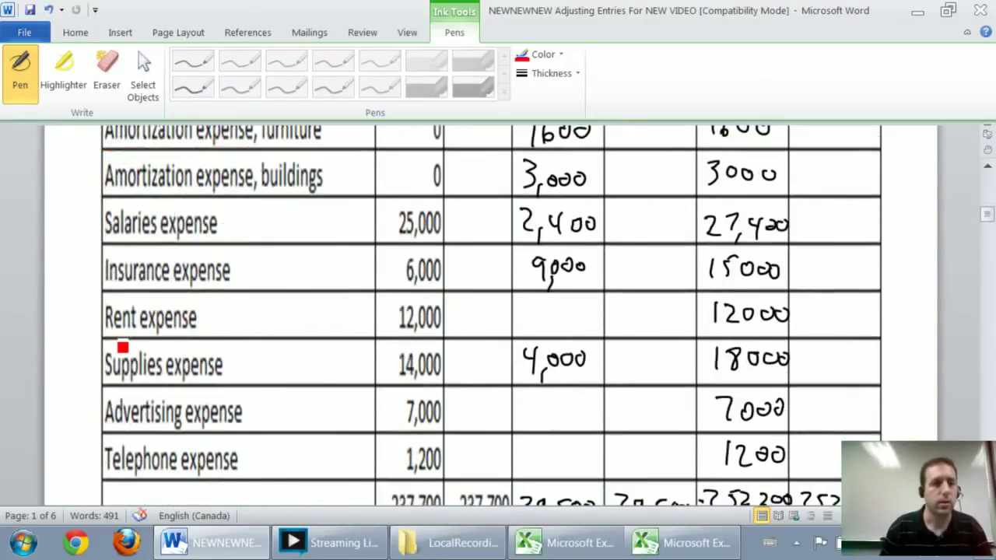
pyautogui.scroll(1, 122, 347)
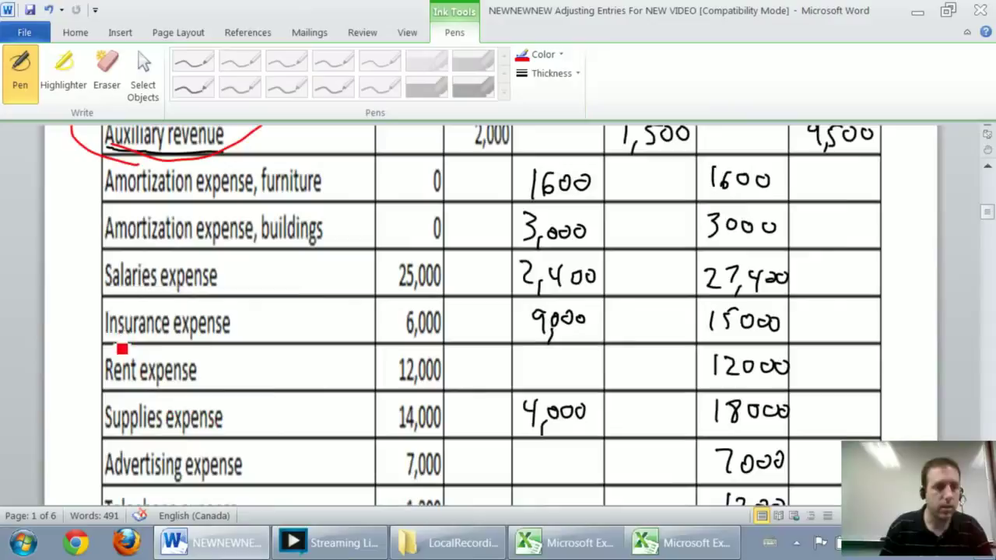
pyautogui.moveTo(88, 327)
pyautogui.mouseDown()
pyautogui.moveTo(98, 328)
pyautogui.moveTo(70, 216)
pyautogui.moveTo(161, 160)
pyautogui.moveTo(363, 172)
pyautogui.moveTo(369, 360)
pyautogui.moveTo(357, 504)
pyautogui.mouseUp()
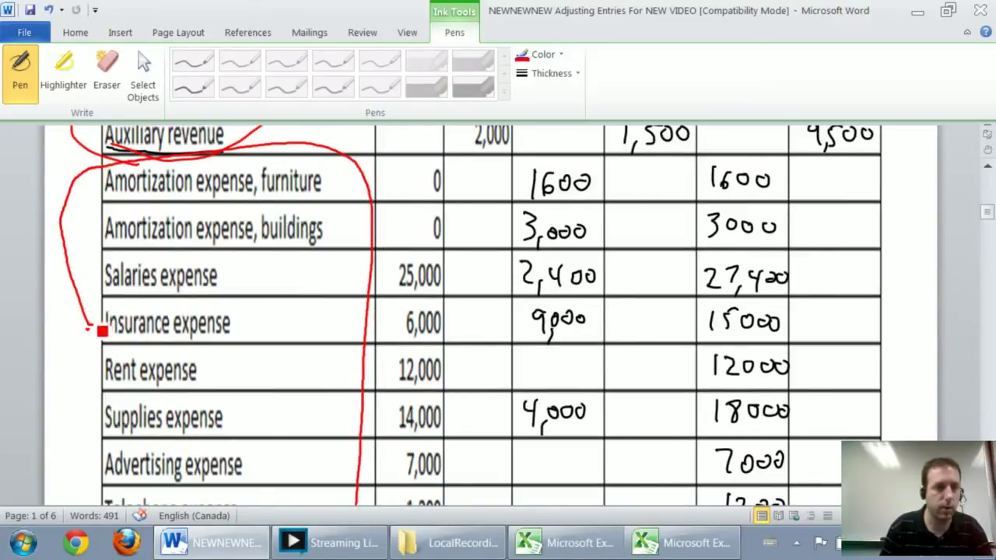
pyautogui.moveTo(92, 326); pyautogui.dragTo(90, 512)
pyautogui.scroll(-4, 92, 511)
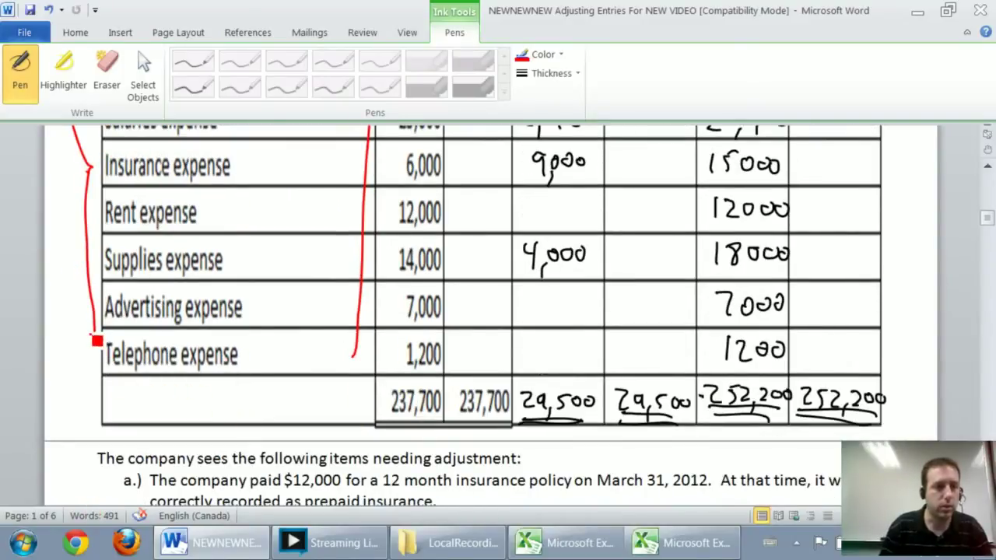
pyautogui.moveTo(101, 337)
pyautogui.mouseDown()
pyautogui.moveTo(169, 407)
pyautogui.moveTo(337, 400)
pyautogui.moveTo(349, 351)
pyautogui.mouseUp()
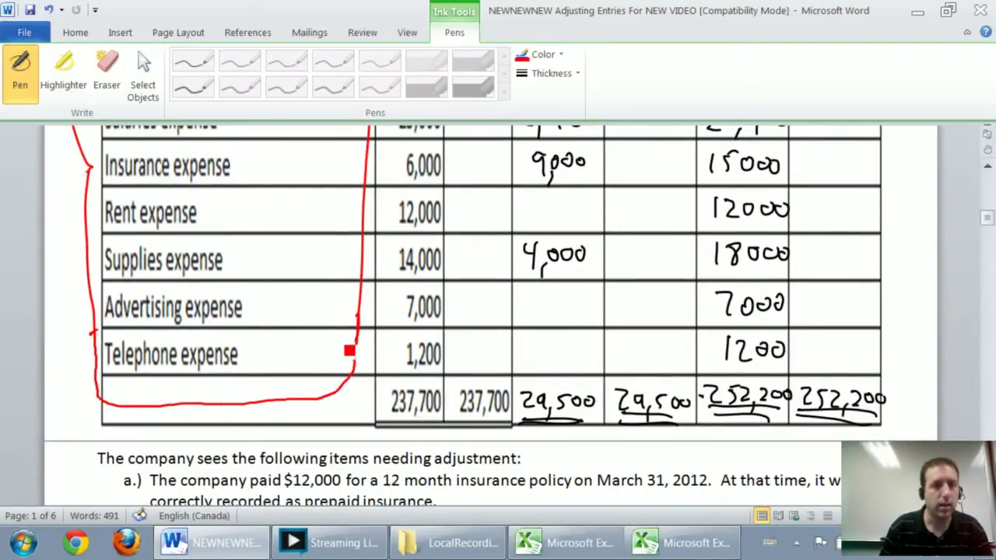
# Switch to the Excel workbook Book2 and circle Dividends and the two revenue accounts with the red pen.
pyautogui.scroll(10, 349, 350)
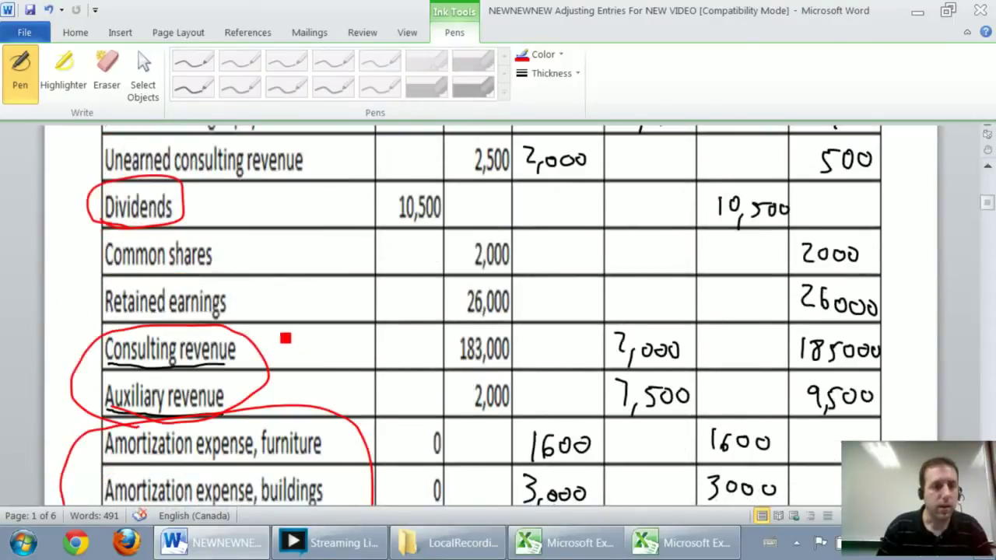
pyautogui.scroll(-1, 253, 375)
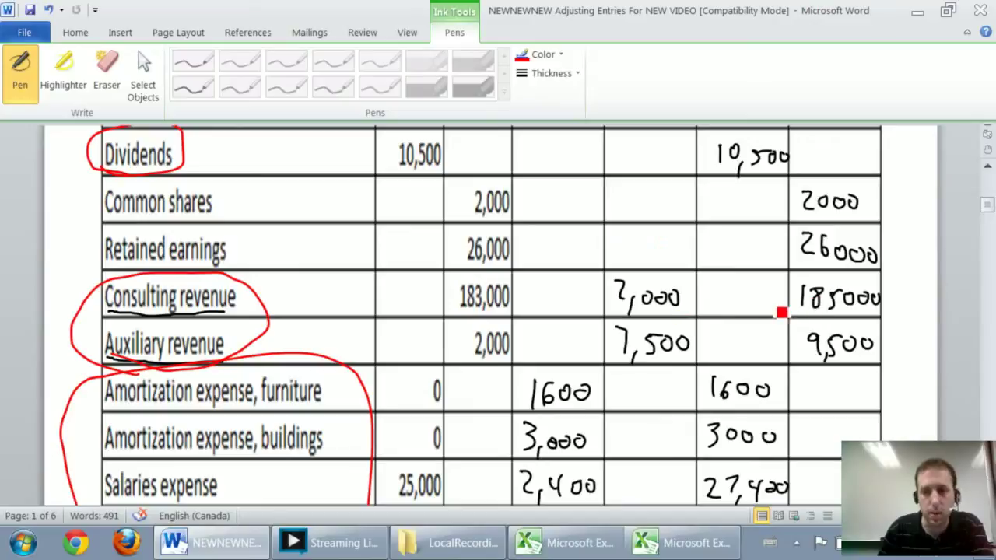
pyautogui.scroll(-1, 746, 380)
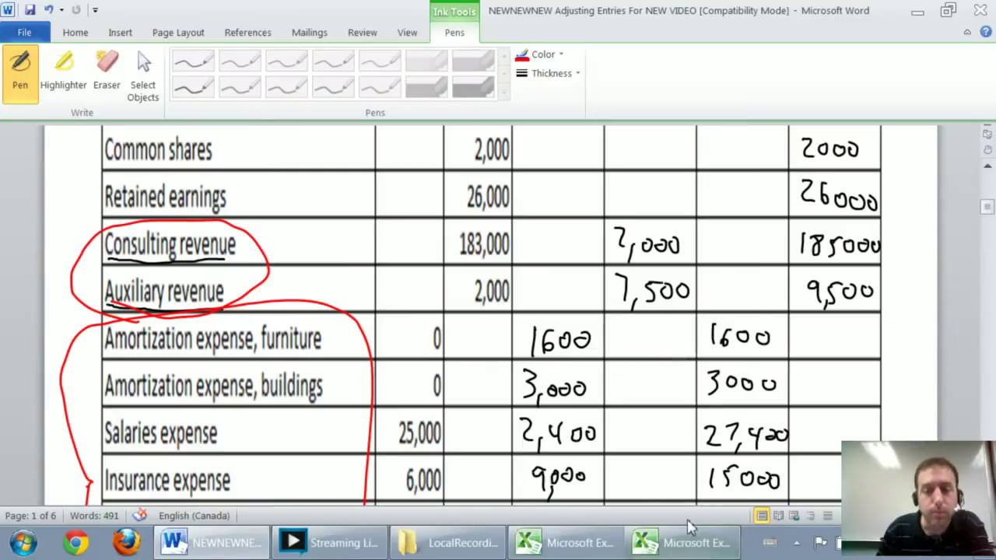
pyautogui.click(699, 549)
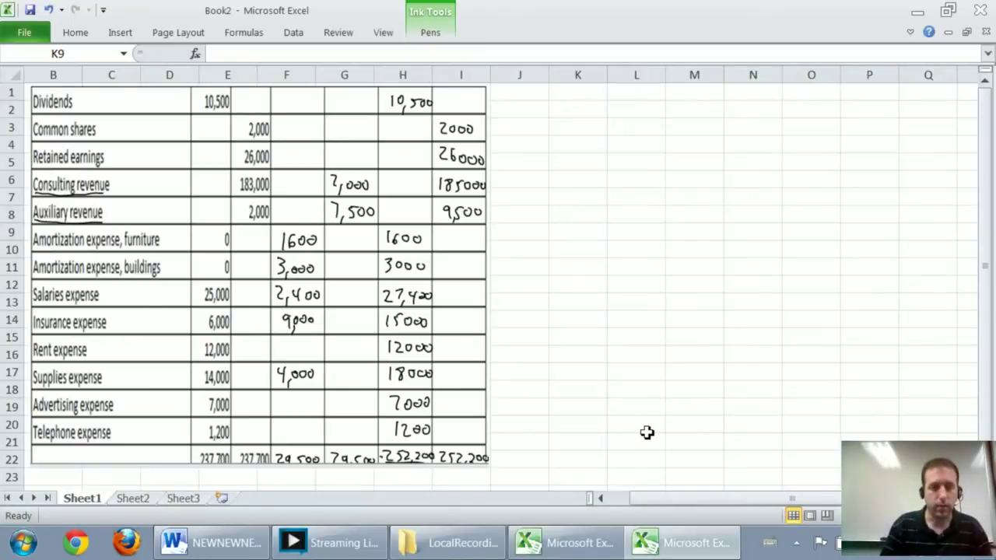
pyautogui.doubleClick(424, 20)
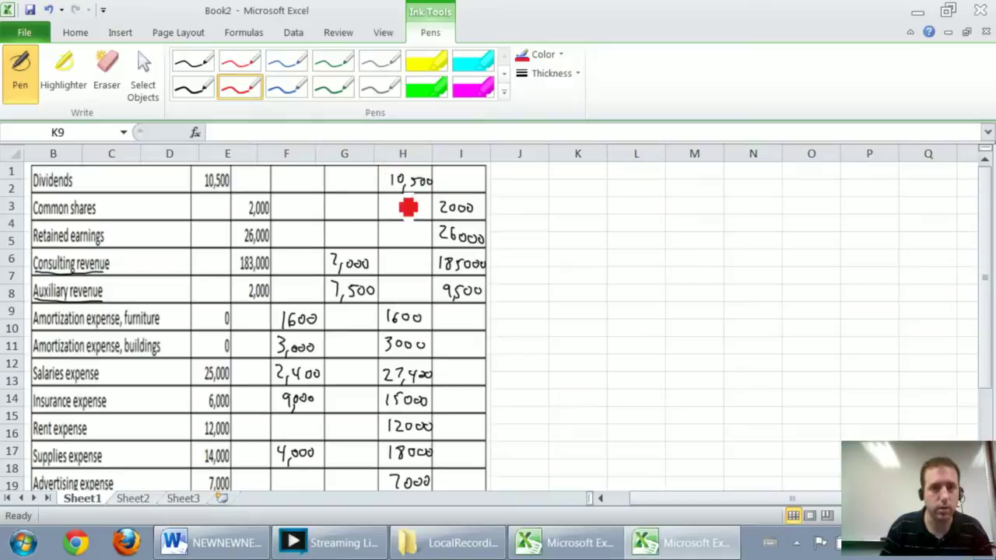
pyautogui.moveTo(50, 201); pyautogui.dragTo(93, 190)
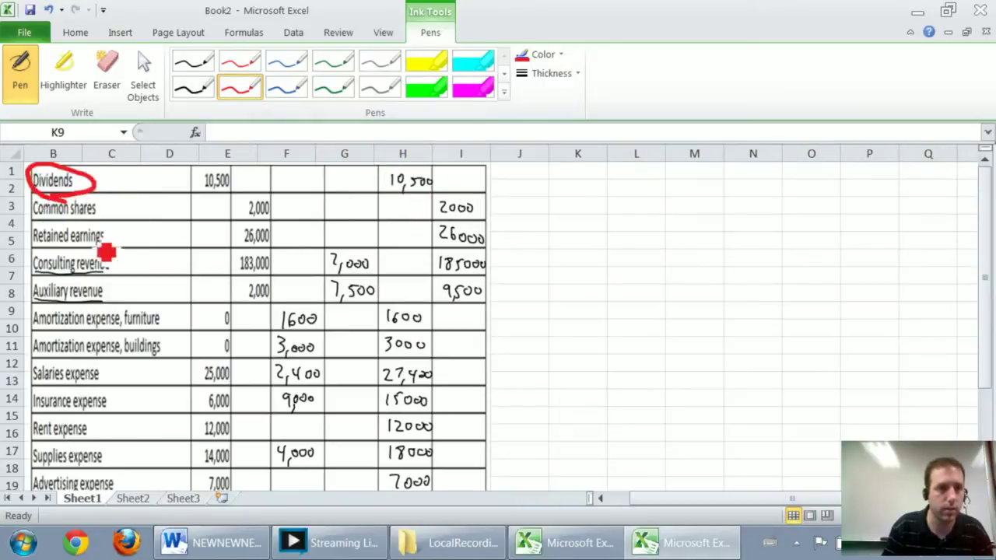
pyautogui.moveTo(42, 302)
pyautogui.mouseDown()
pyautogui.moveTo(128, 281)
pyautogui.moveTo(73, 296)
pyautogui.mouseUp()
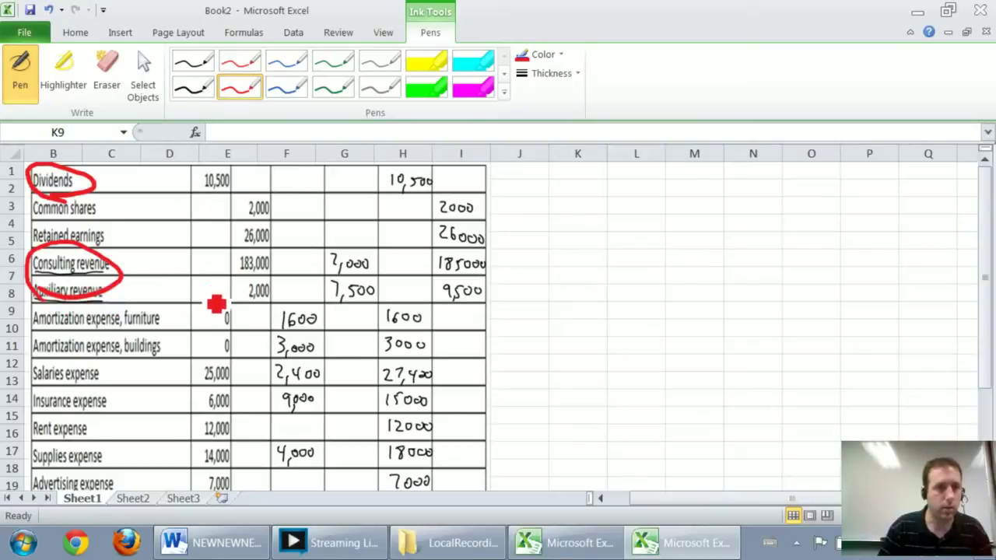
# Outline the group of expense accounts on the Excel sheet with the red pen and stop inking.
pyautogui.scroll(-1, 981, 301)
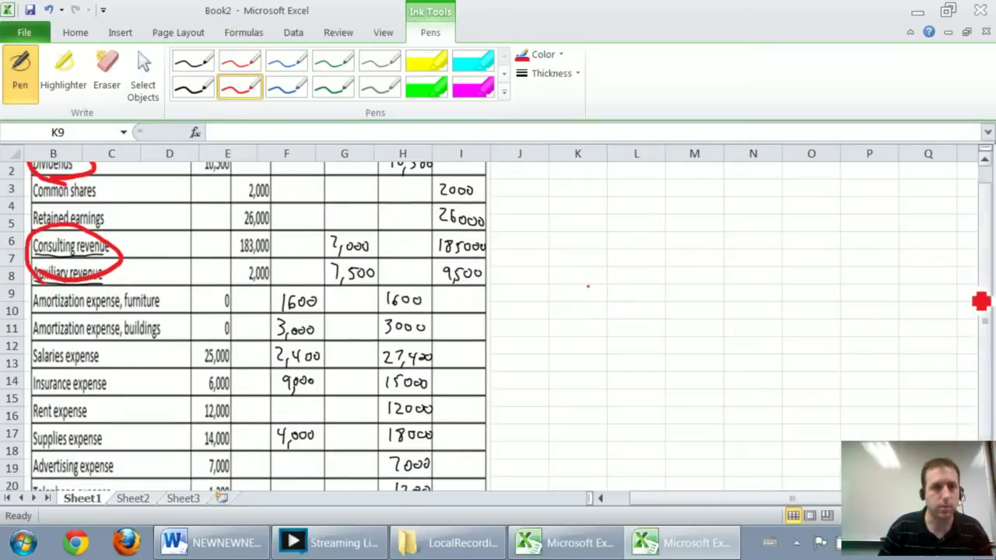
pyautogui.moveTo(965, 291); pyautogui.dragTo(965, 312)
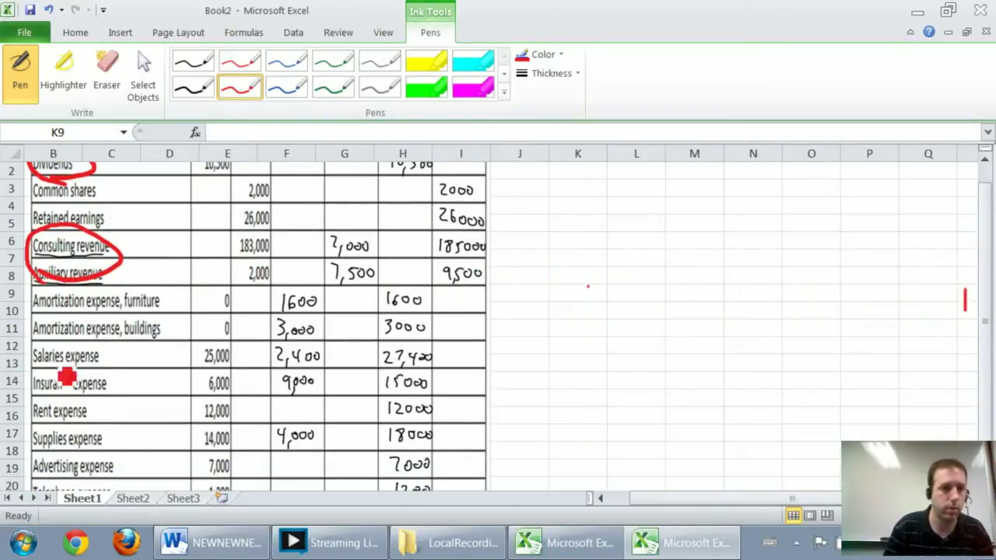
pyautogui.moveTo(32, 490)
pyautogui.mouseDown()
pyautogui.moveTo(23, 429)
pyautogui.moveTo(38, 304)
pyautogui.moveTo(127, 291)
pyautogui.moveTo(193, 356)
pyautogui.moveTo(188, 497)
pyautogui.mouseUp()
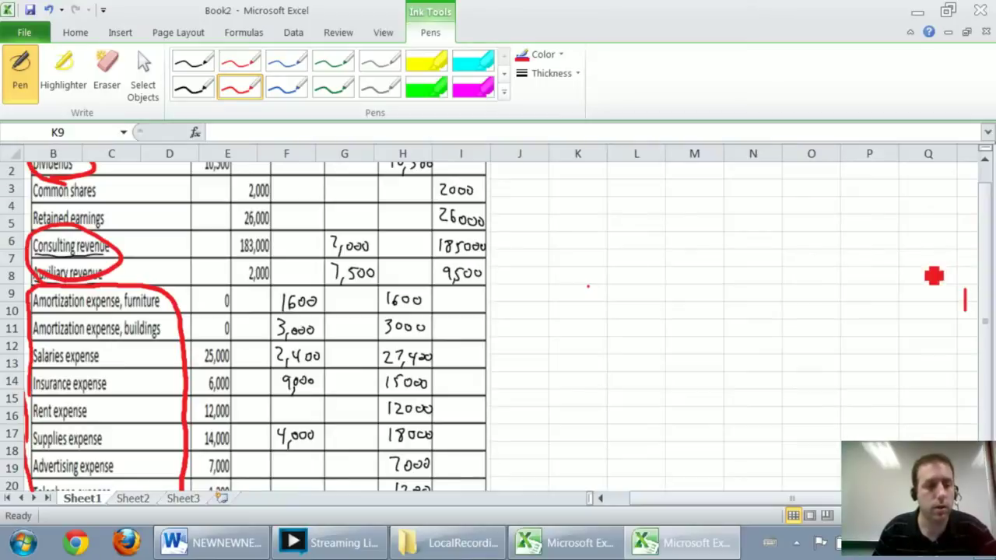
pyautogui.press('Escape')
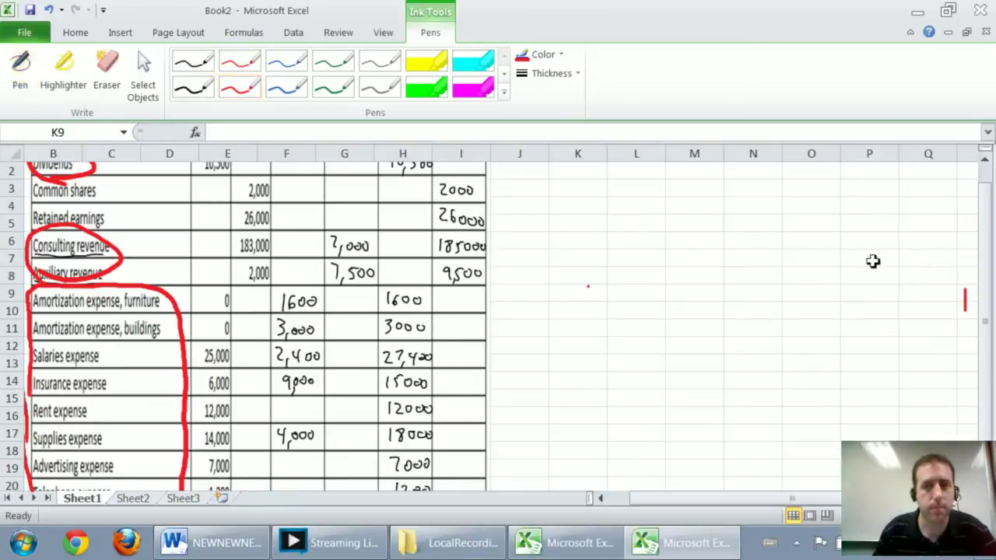
# Enter the credit line label "CR Dividends" in cell L4 beside the trial balance.
pyautogui.click(636, 240)
pyautogui.scroll(1, 572, 207)
pyautogui.click(515, 189)
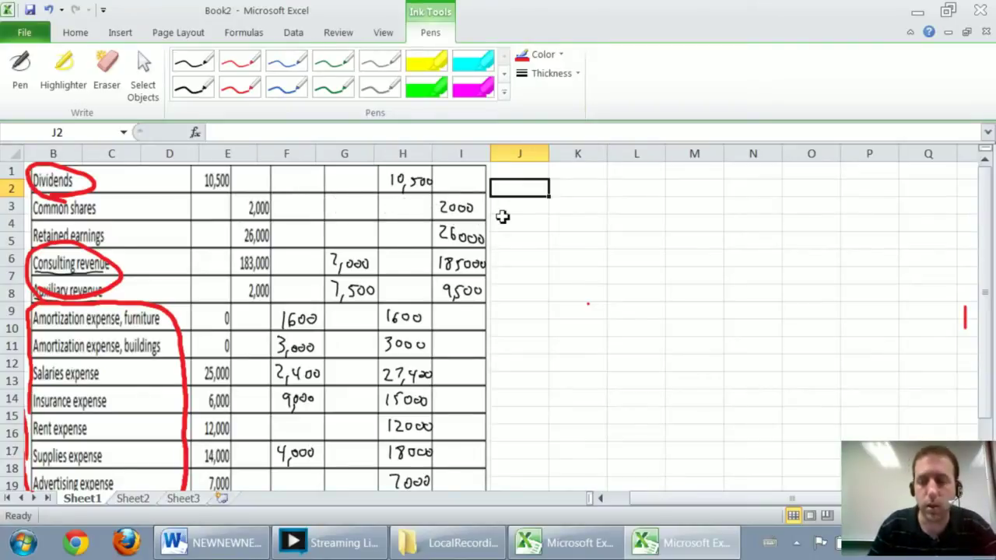
pyautogui.press('Right')
pyautogui.press('Down')
pyautogui.press('Down')
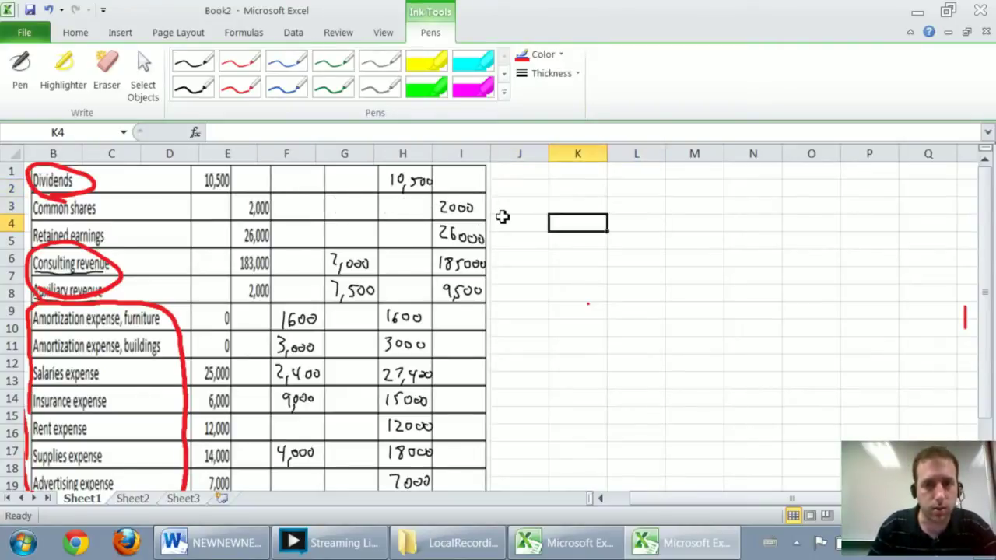
pyautogui.press('Up')
pyautogui.press('Up')
pyautogui.press('Down')
pyautogui.press('Down')
pyautogui.press('Right')
pyautogui.write('CR')
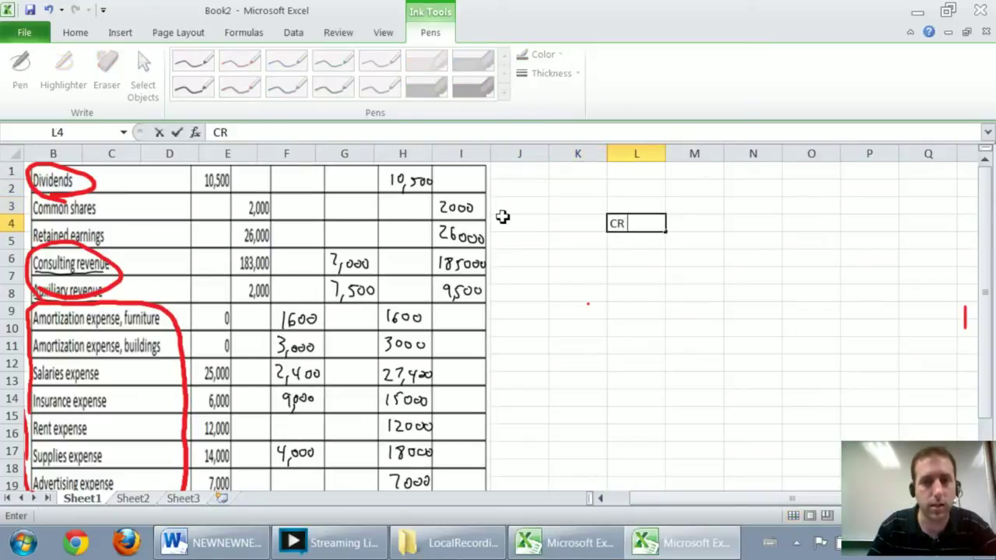
pyautogui.write(' Dividend')
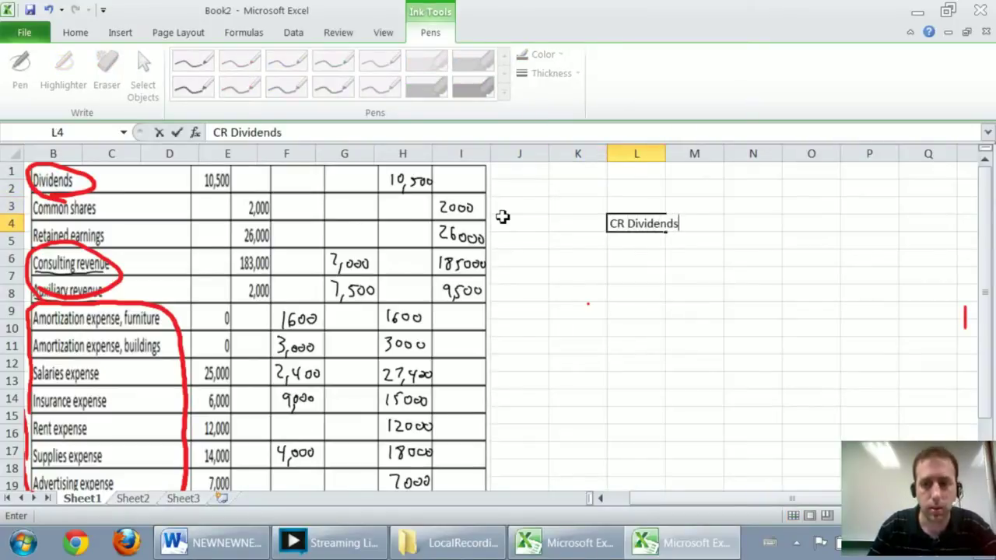
pyautogui.write('s')
# Enter 10,500 in cell O4 as the credit amount for Dividends.
pyautogui.press('Right')
pyautogui.press('Right')
pyautogui.press('Right')
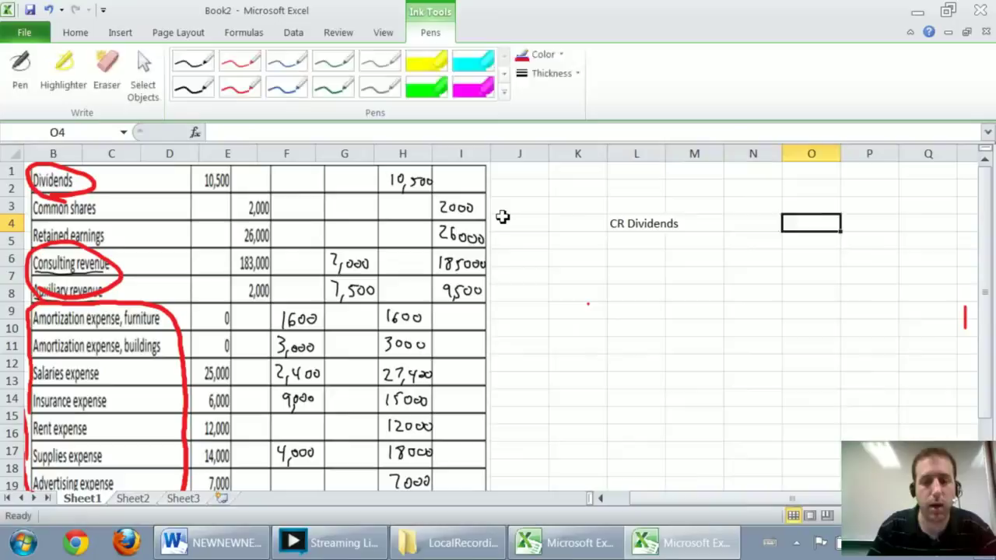
pyautogui.write('10,500')
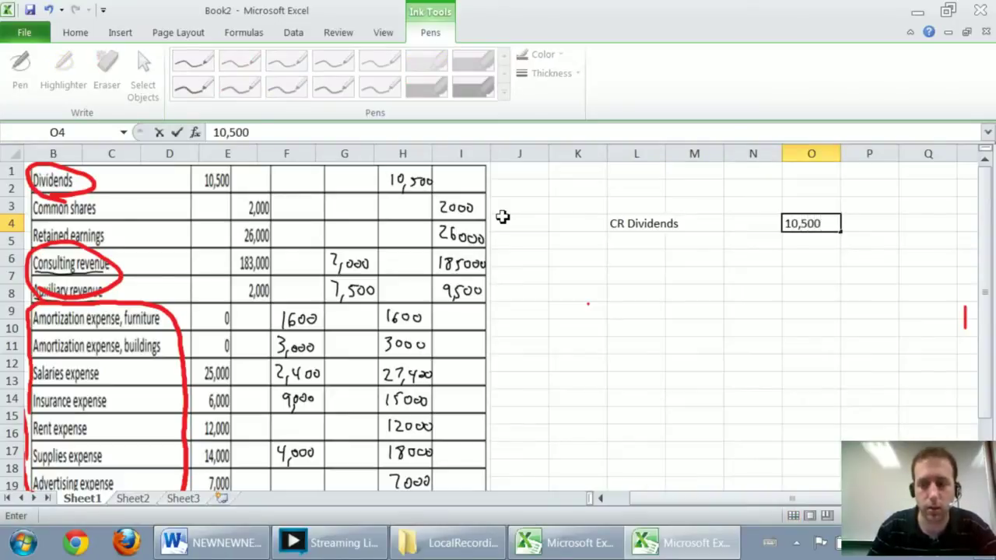
pyautogui.press('Return')
# Enter the debit line label "DR Retained earnings" in cell K3, above the Dividends credit line.
pyautogui.press('Left')
pyautogui.press('Left')
pyautogui.press('Left')
pyautogui.press('Left')
pyautogui.press('Up')
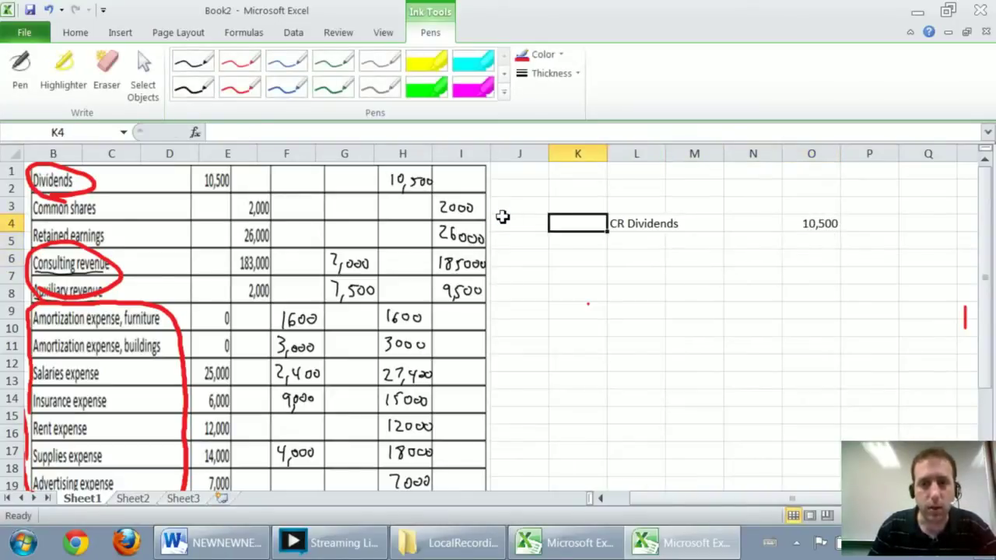
pyautogui.press('Up')
pyautogui.write('D')
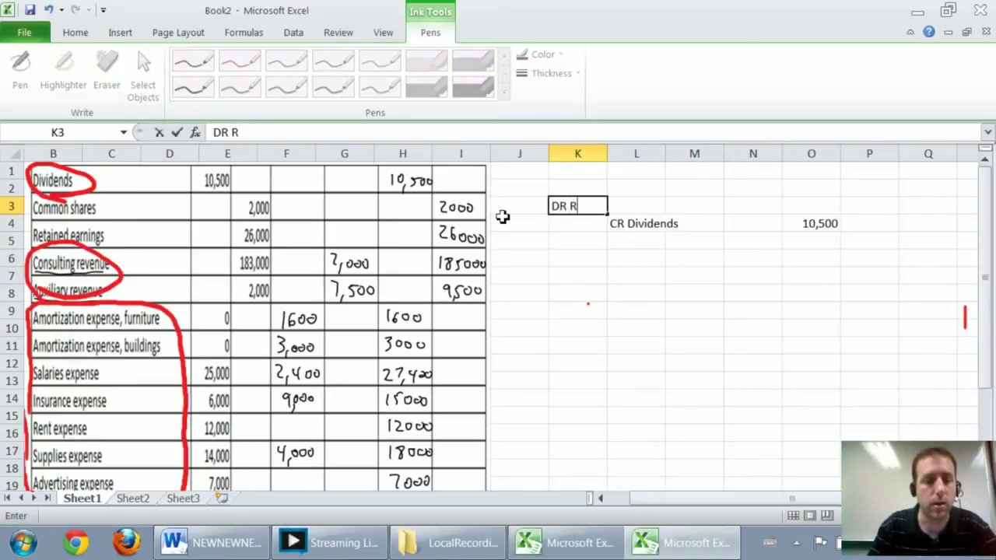
pyautogui.write('R Retained earni')
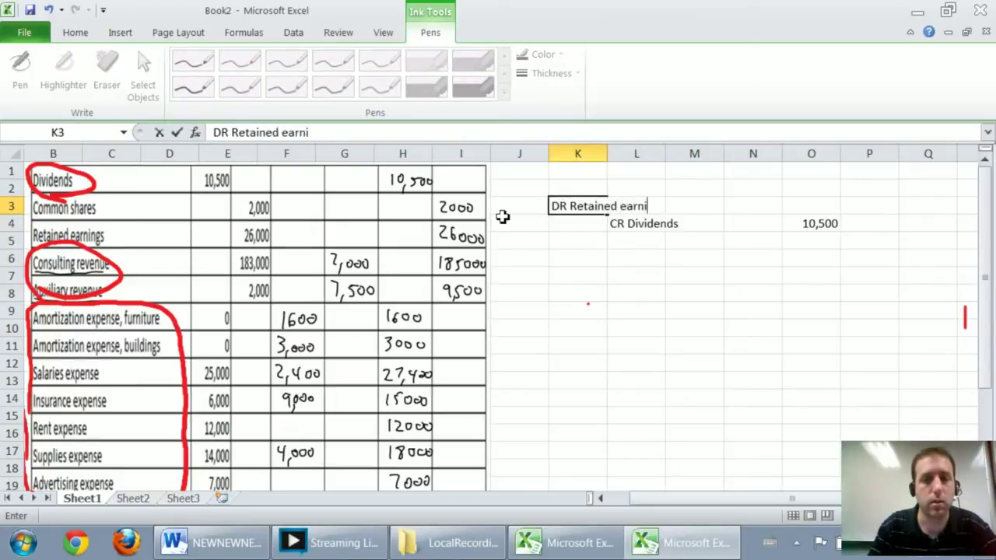
pyautogui.write('ngs')
# Enter 10,500 in cell N3 as the debit amount for Retained earnings.
pyautogui.press('Right')
pyautogui.press('Right')
pyautogui.press('Right')
pyautogui.write('1')
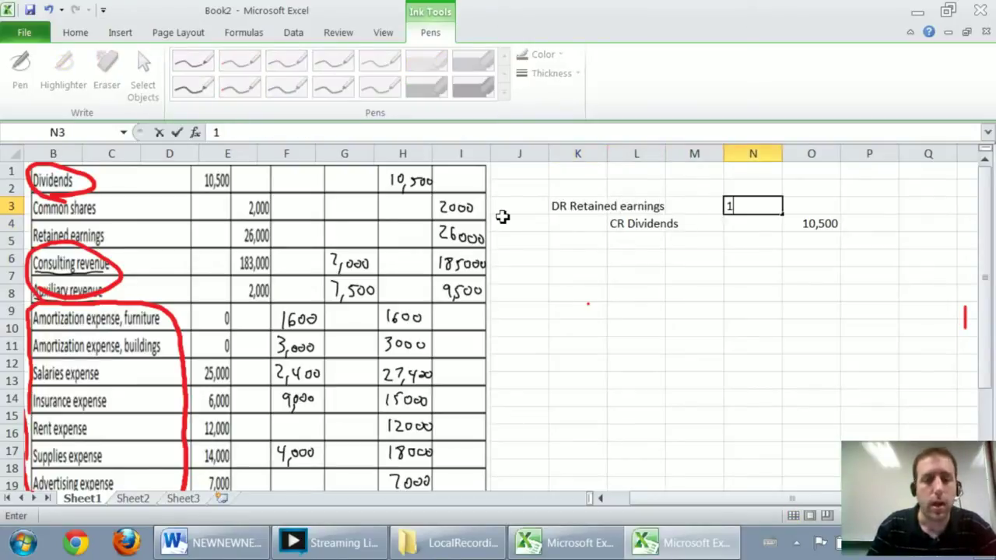
pyautogui.write('0,500')
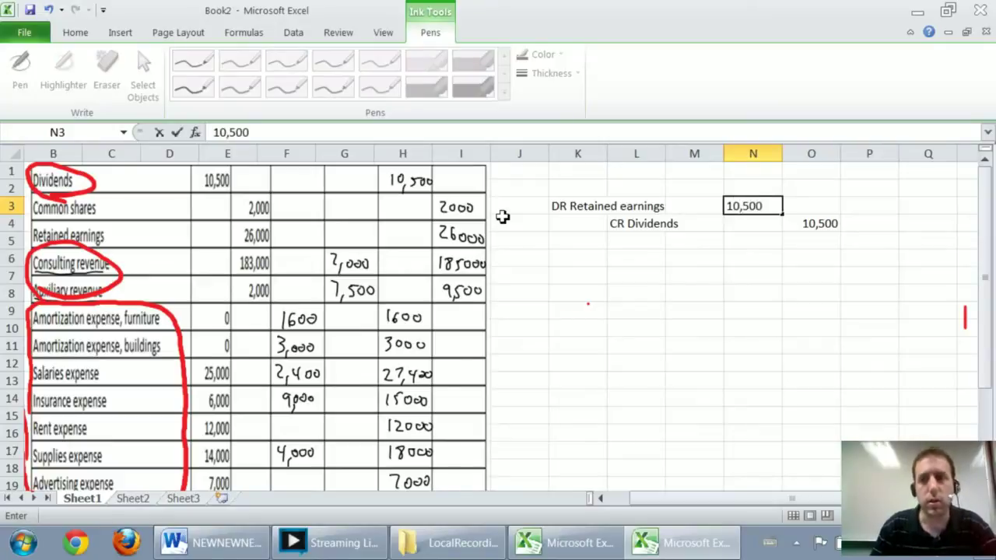
pyautogui.press('Return')
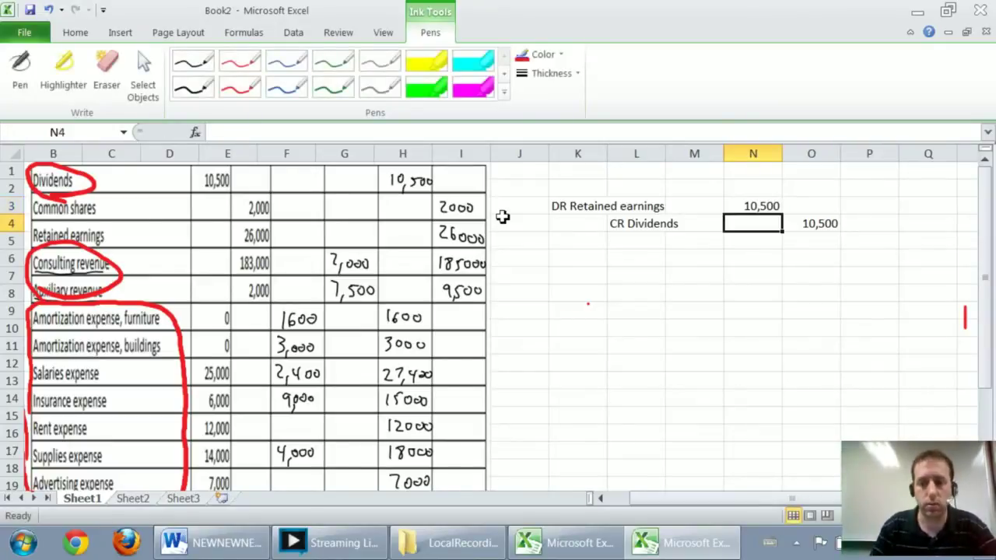
# Enter the column headings "DR" in cell N2 and "CR" in cell O2 above the journal entry amounts.
pyautogui.press('Up')
pyautogui.press('Up')
pyautogui.write('D')
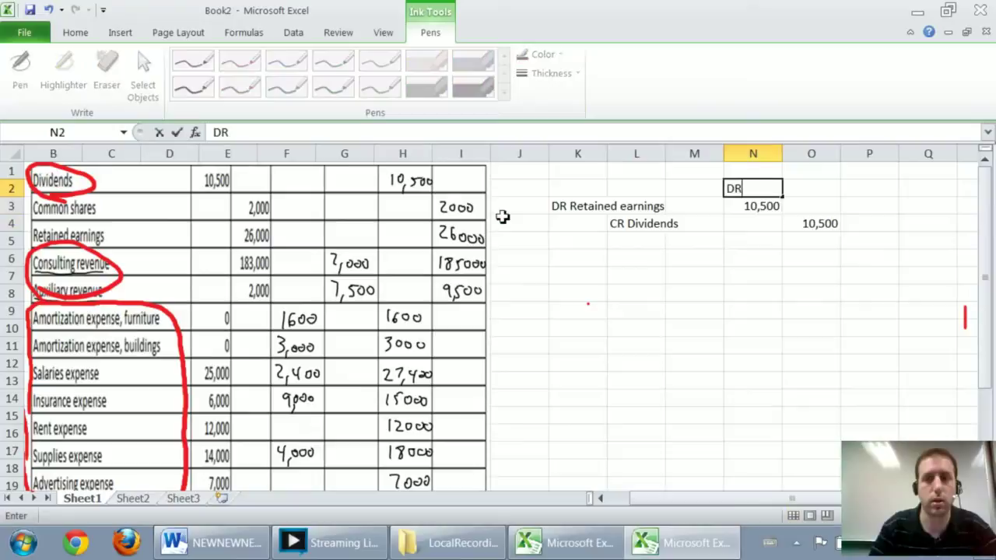
pyautogui.write('R')
pyautogui.press('Tab')
pyautogui.write('CR')
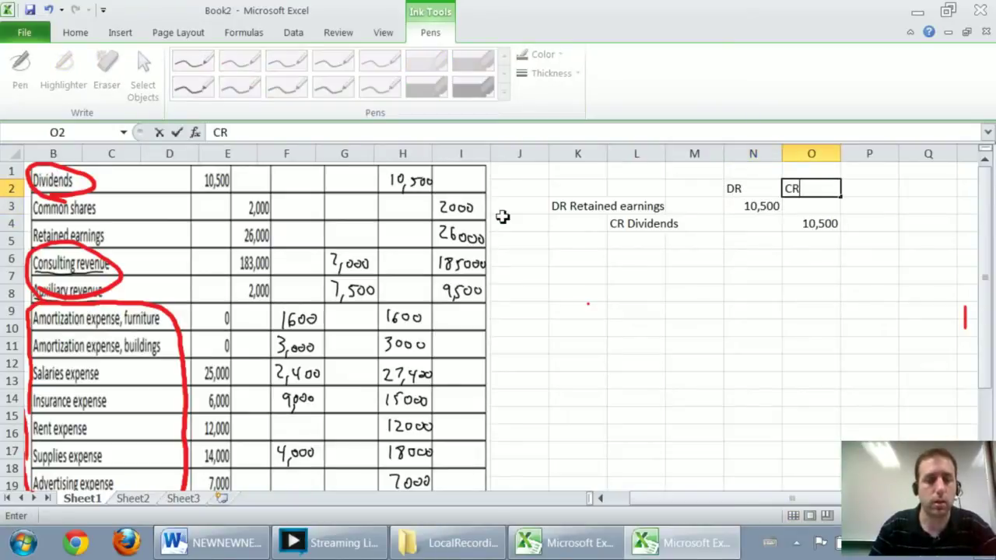
pyautogui.hotkey('ctrl', 'Return')
# Center and underline the DR and CR headings in cells N2 and O2.
pyautogui.hotkey('shift', 'Left')
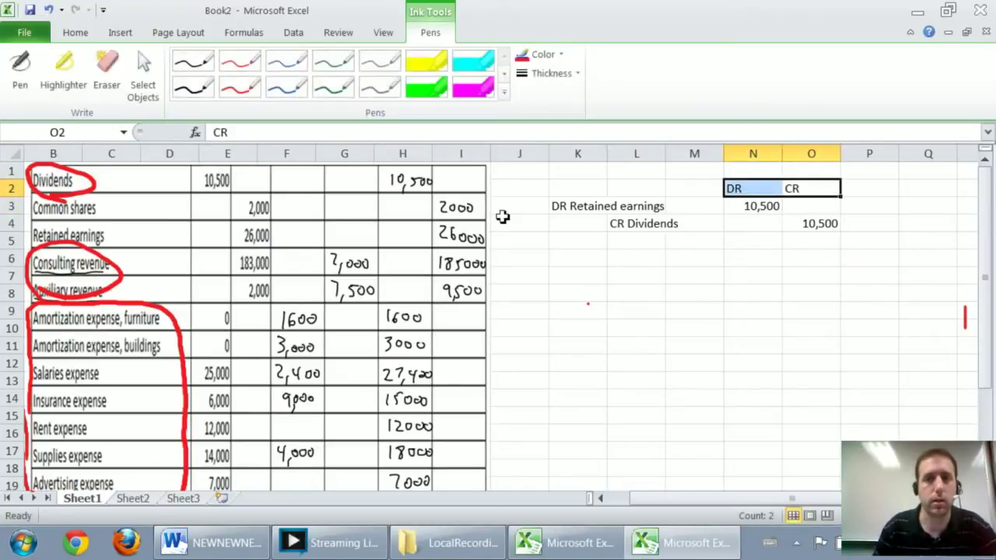
pyautogui.click(77, 34)
pyautogui.click(275, 87)
pyautogui.click(660, 238)
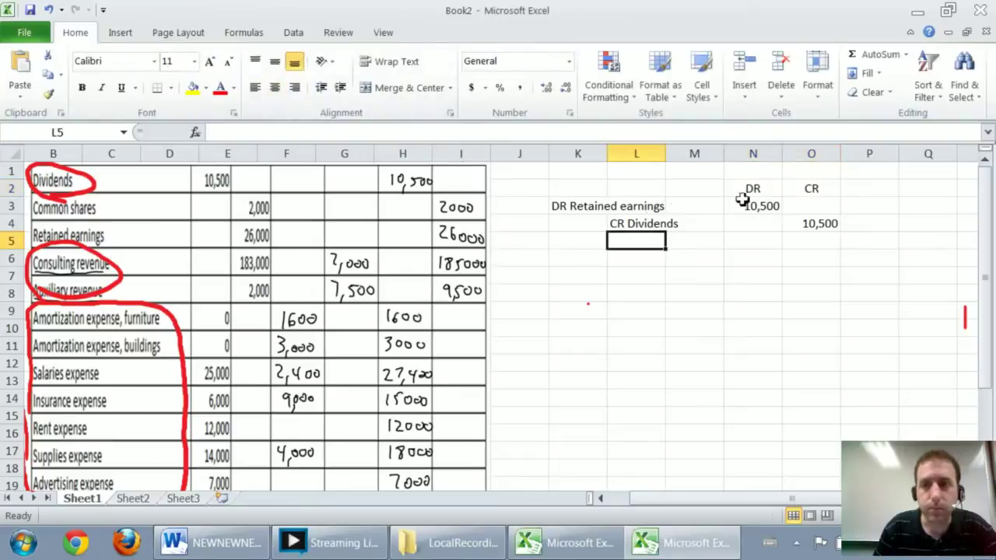
pyautogui.moveTo(740, 195); pyautogui.dragTo(794, 196)
pyautogui.hotkey('ctrl', 'u')
pyautogui.click(776, 201)
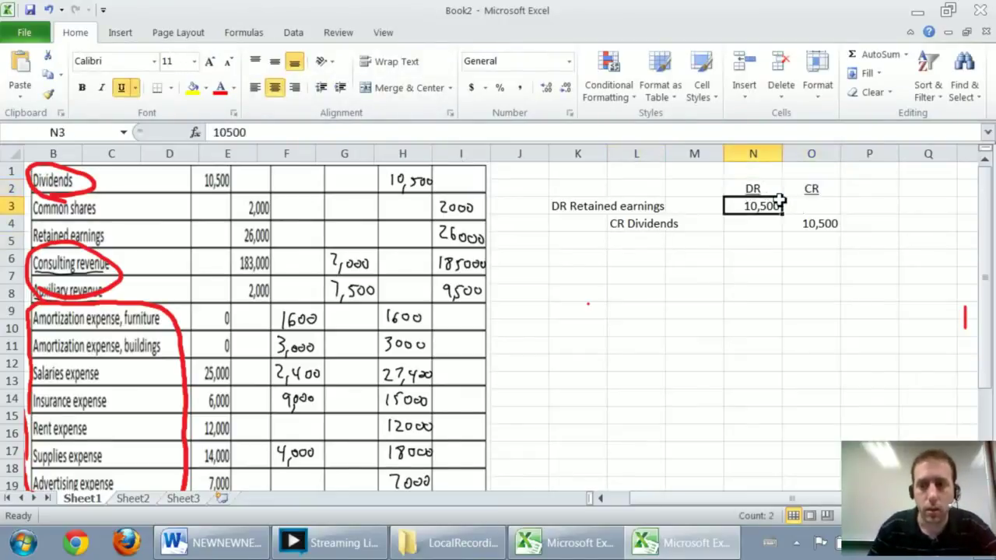
# Enter the debit line label "DR Consulting revenue" in cell K6, starting the revenue closing entry.
pyautogui.press('Down')
pyautogui.press('Left')
pyautogui.press('Left')
pyautogui.press('Left')
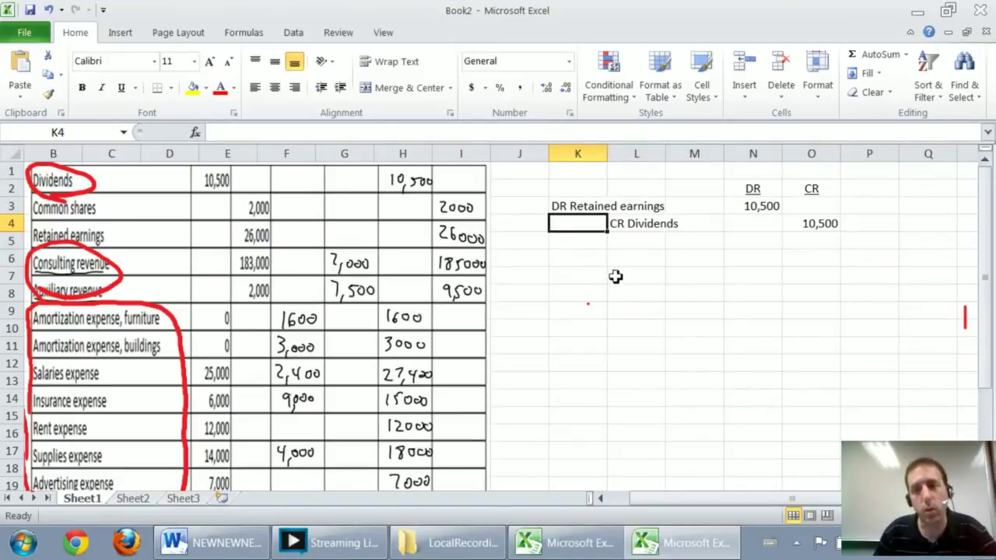
pyautogui.click(588, 275)
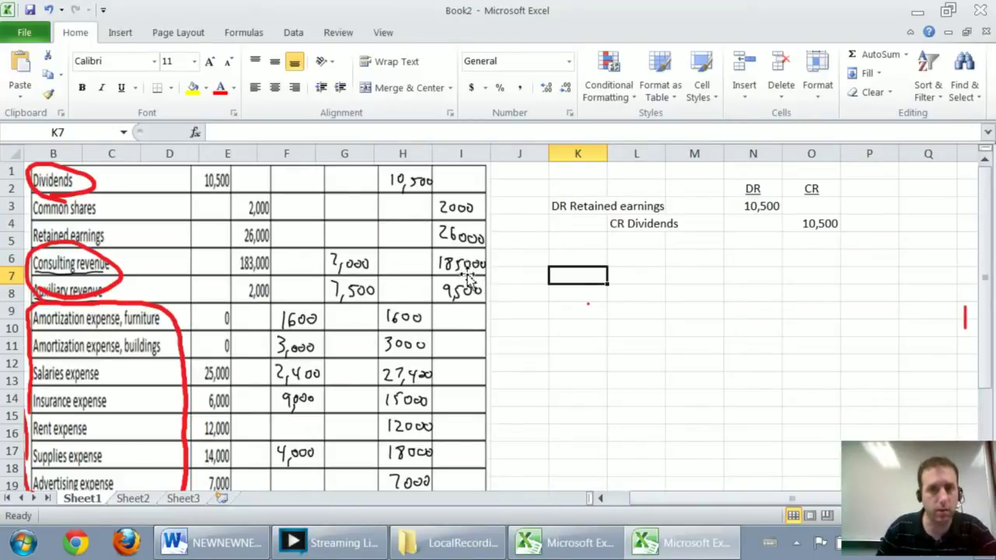
pyautogui.click(558, 258)
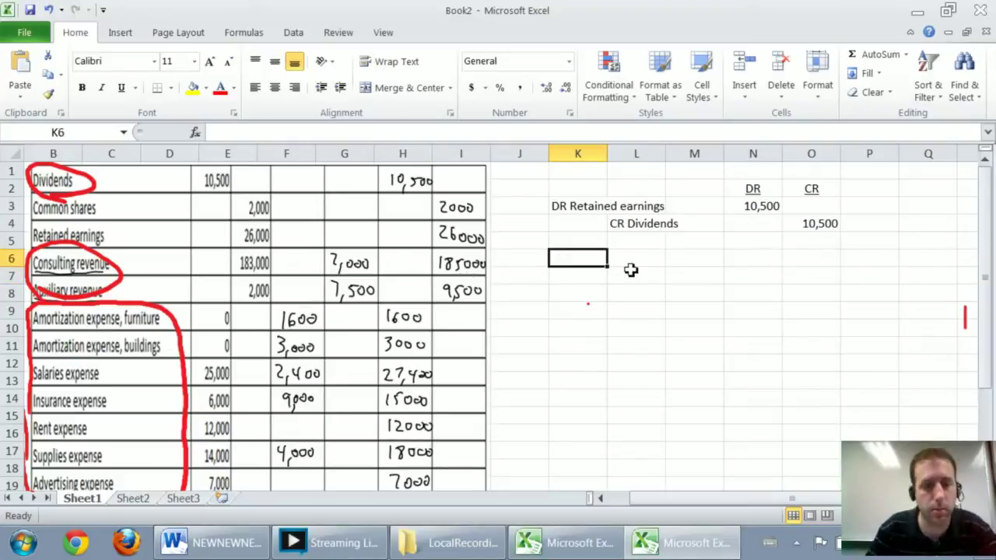
pyautogui.write('DR Cons')
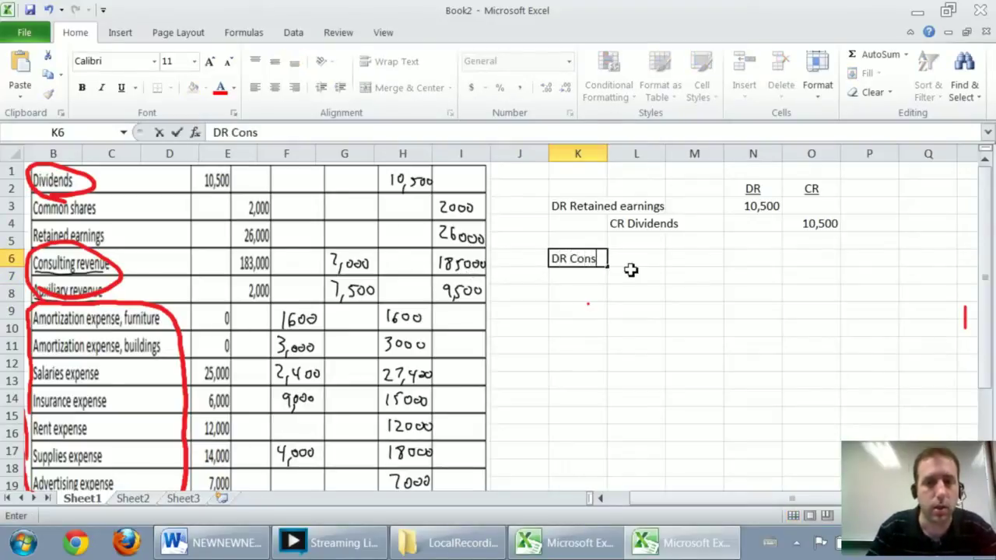
pyautogui.write('ulting revenue')
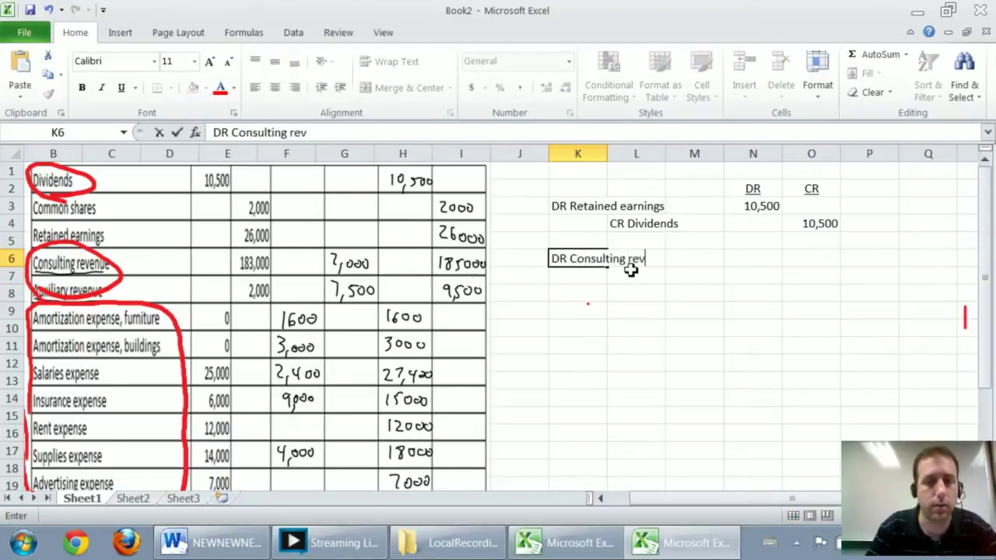
# Enter 185,000 in cell N6 as the debit amount for Consulting revenue.
pyautogui.press('Right')
pyautogui.press('Right')
pyautogui.press('Right')
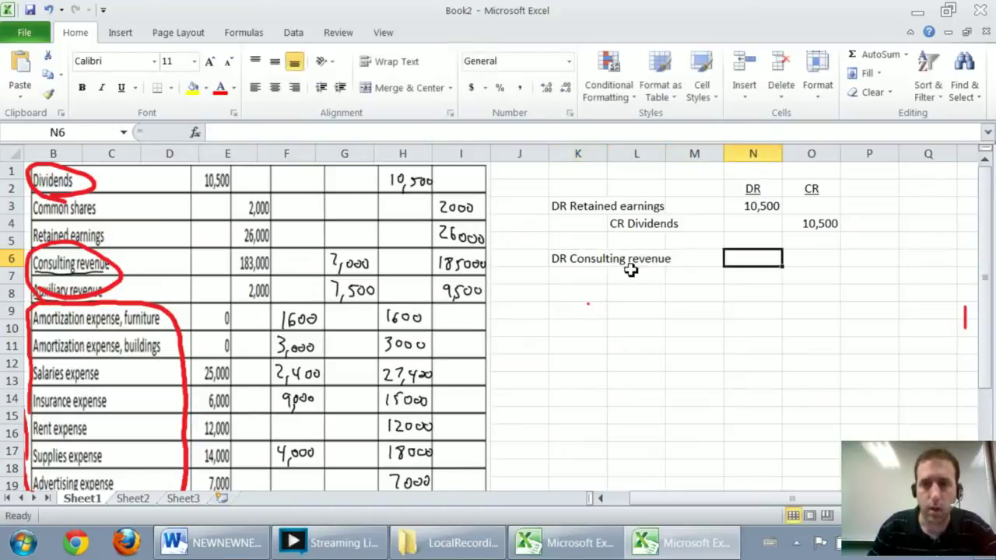
pyautogui.write('185,000')
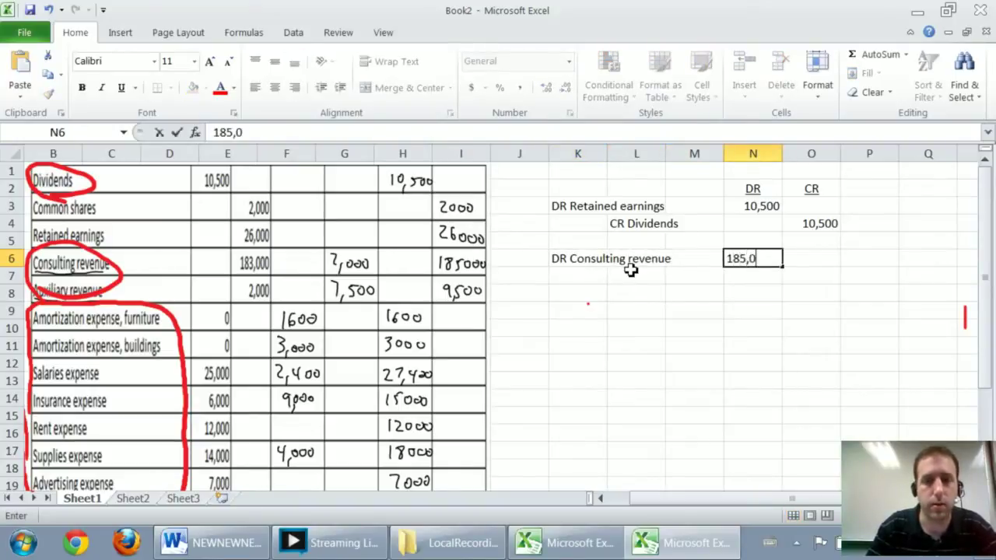
pyautogui.press('Return')
# Enter the debit line label "DR Auxiliary Revenue" in cell K7, below the Consulting revenue line.
pyautogui.press('Left')
pyautogui.press('Left')
pyautogui.press('Left')
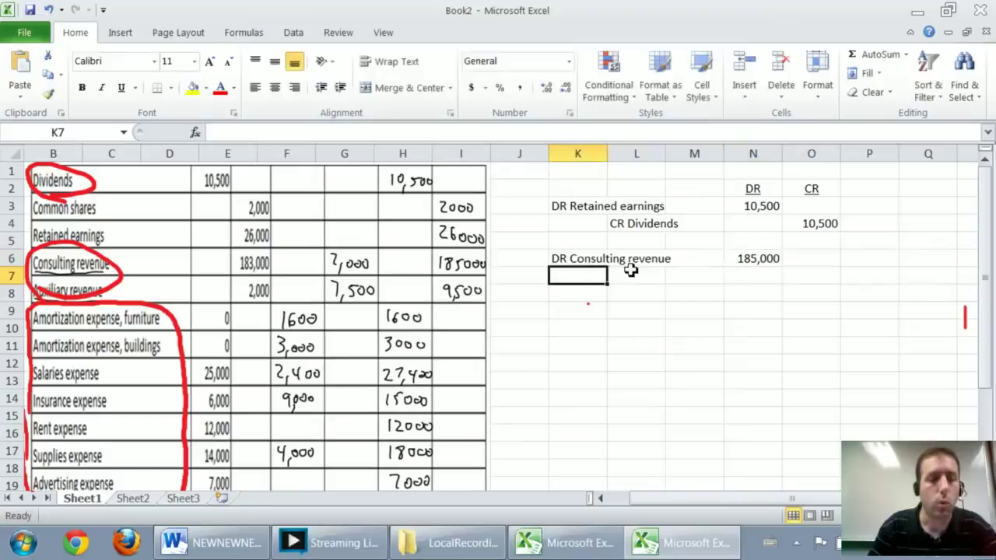
pyautogui.write('DR Auxi')
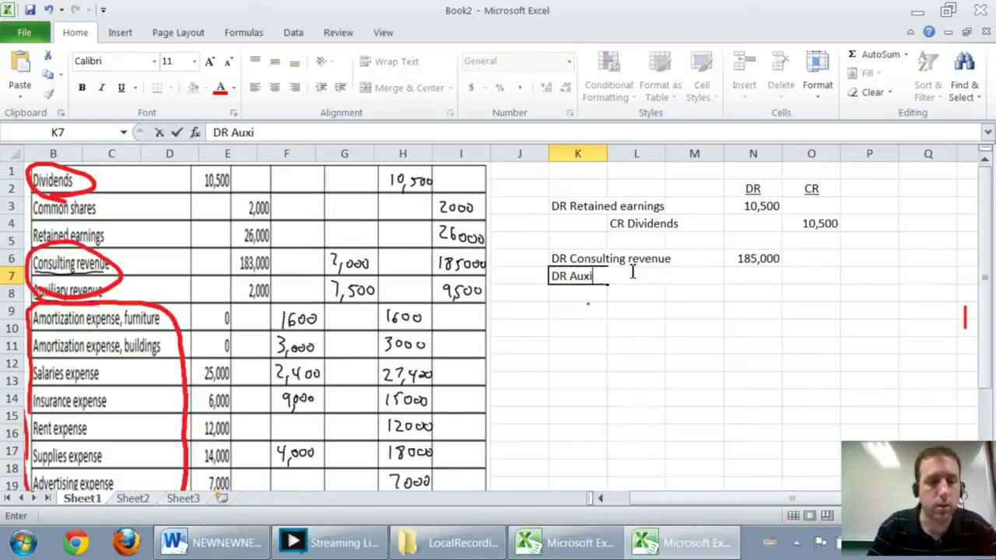
pyautogui.write('liary Revenue')
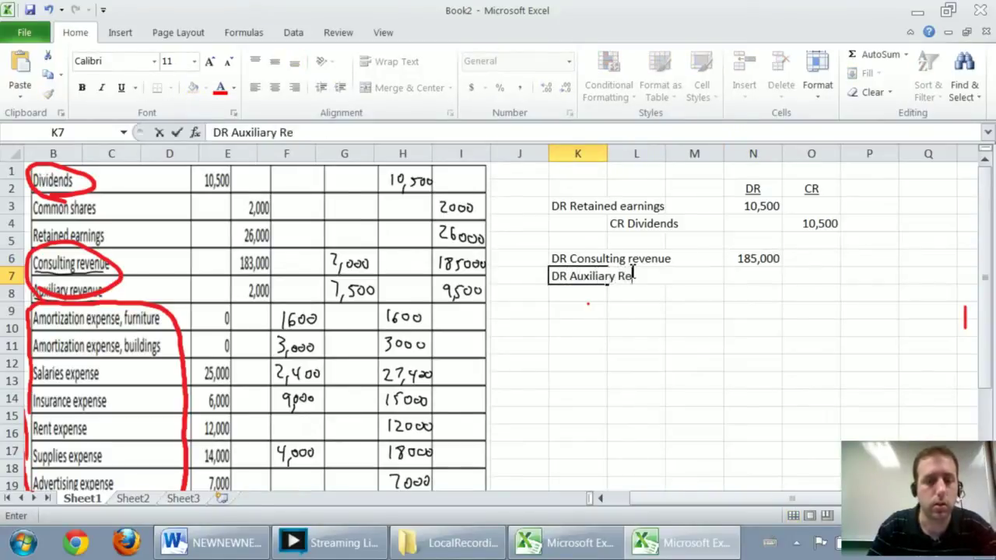
# Enter 9,500 in cell N7 as the debit amount for Auxiliary Revenue.
pyautogui.press('Tab')
pyautogui.press('Tab')
pyautogui.press('Tab')
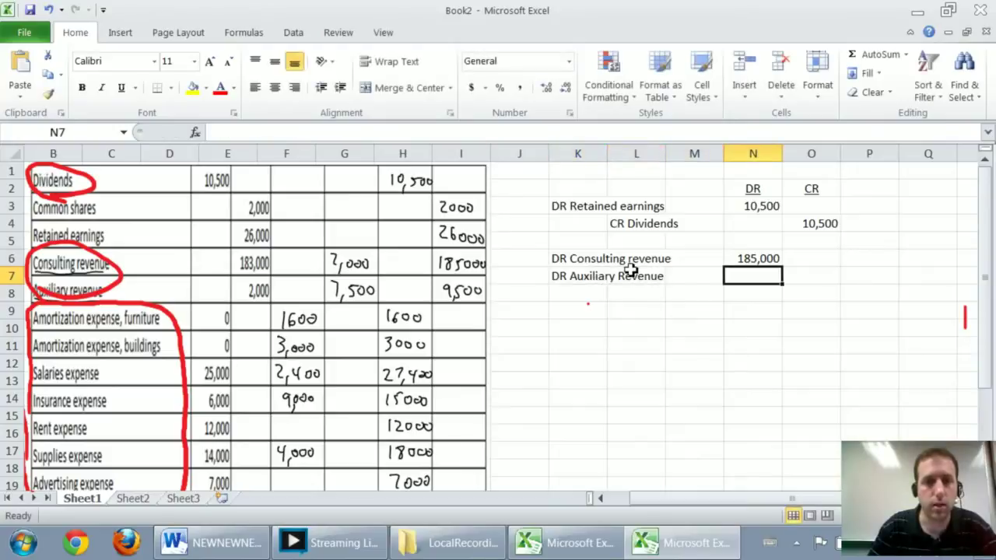
pyautogui.write('9,500')
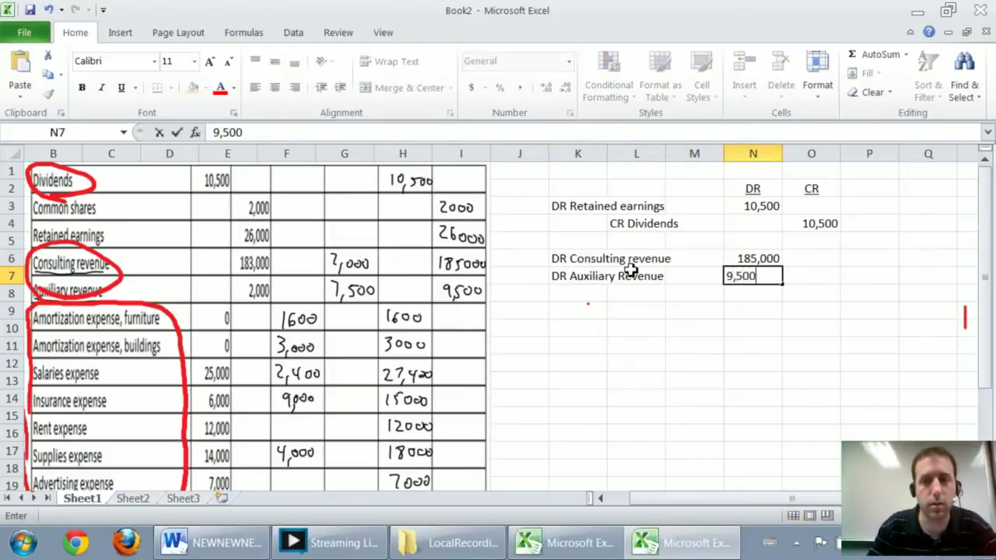
pyautogui.press('Return')
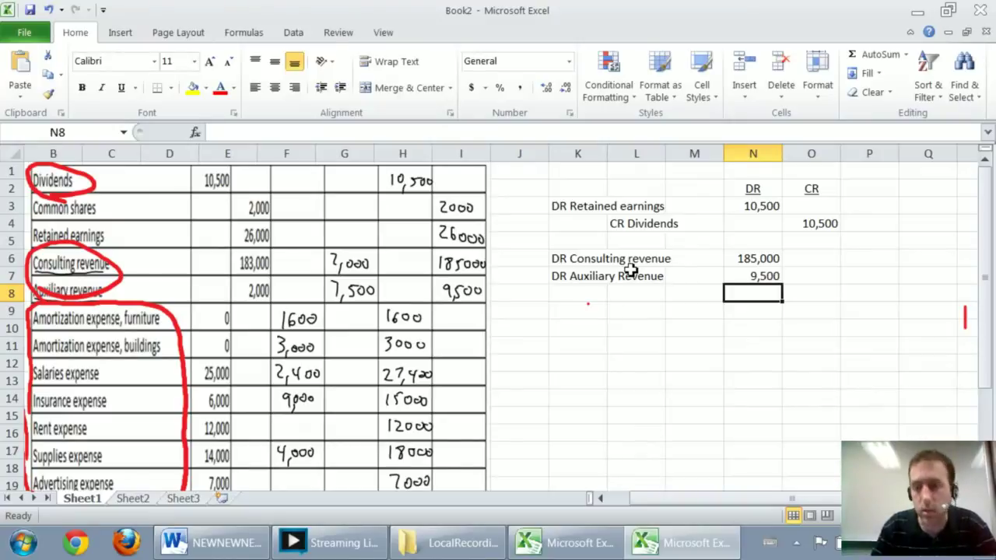
# Enter the credit line label "CR Retained earnings" in cell L8, below the two revenue debit lines.
pyautogui.press('Left')
pyautogui.press('Left')
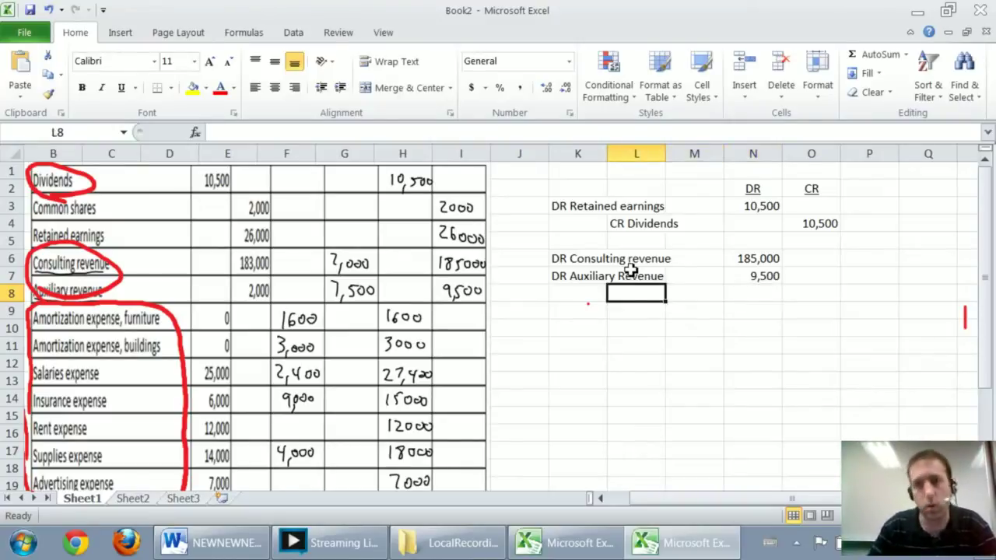
pyautogui.write('CR ')
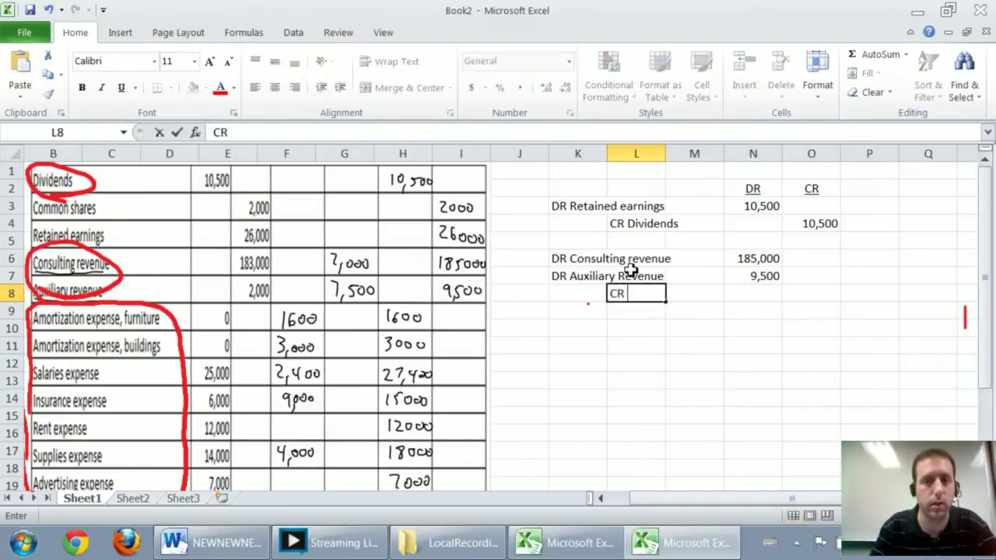
pyautogui.write('Retained ea')
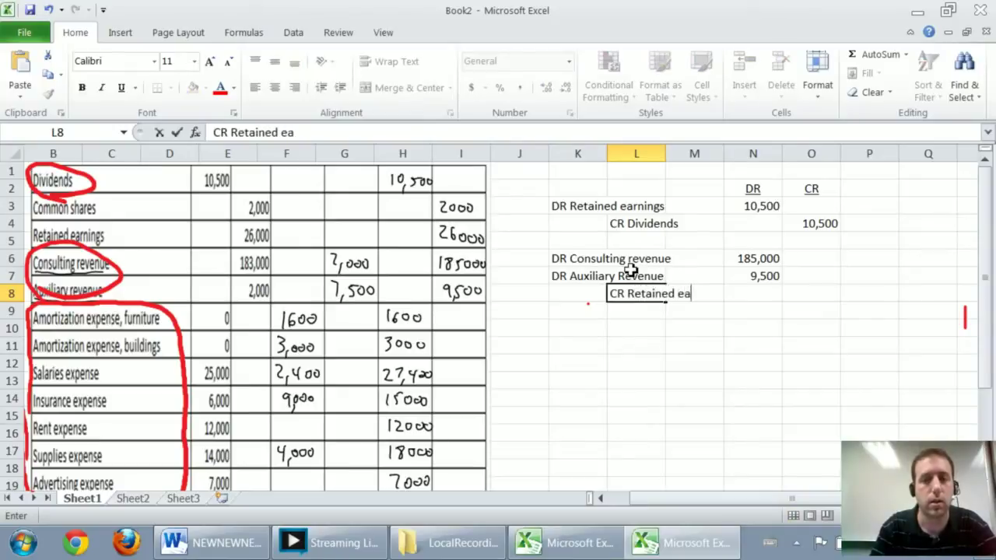
pyautogui.write('rnings')
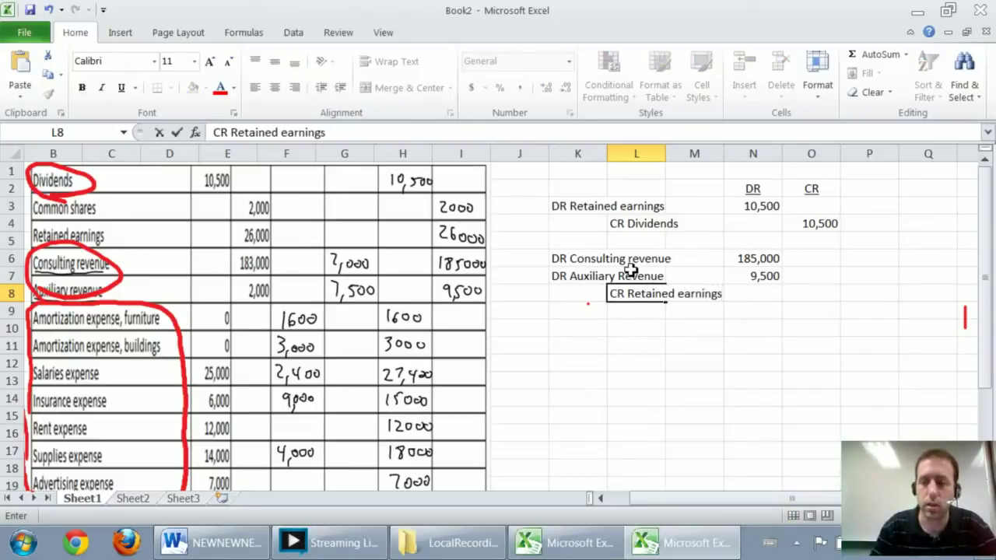
# Calculate the Retained earnings credit amount in cell O8 with the formula =N6+N7.
pyautogui.press('Tab')
pyautogui.press('Tab')
pyautogui.press('Tab')
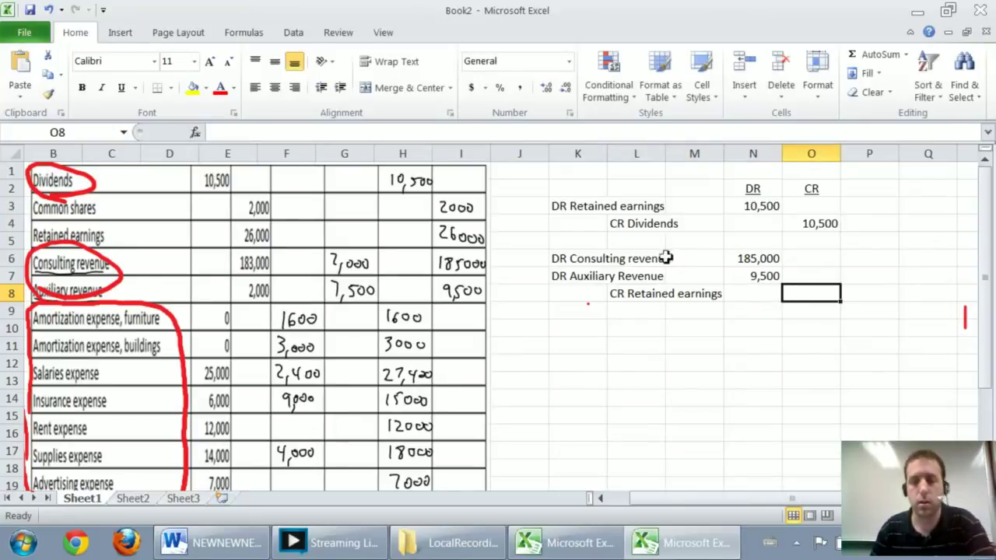
pyautogui.write('=')
pyautogui.click(743, 259)
pyautogui.write('+')
pyautogui.click(759, 279)
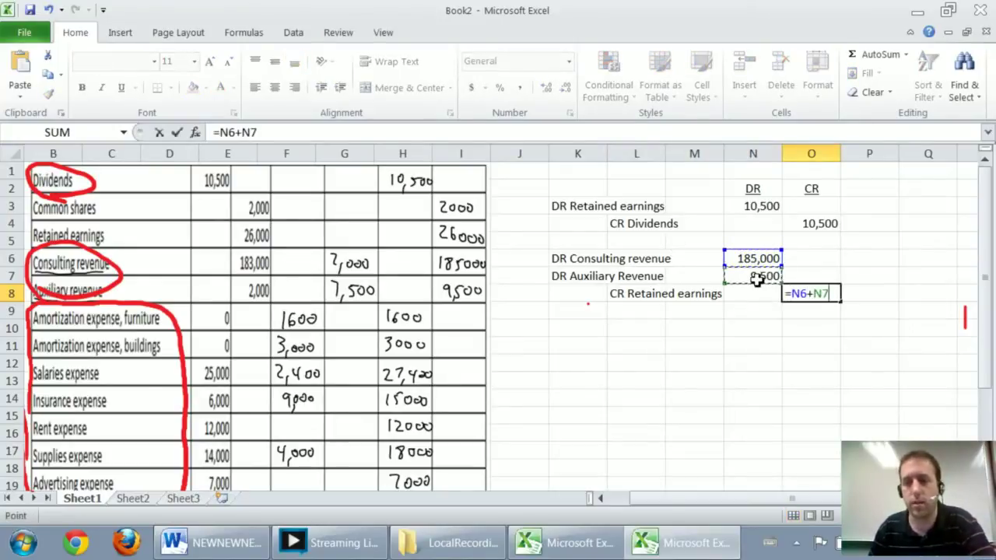
pyautogui.press('Return')
# Enter the debit line label "DR Retained earnings" in cell K10, starting the expense closing entry.
pyautogui.click(575, 327)
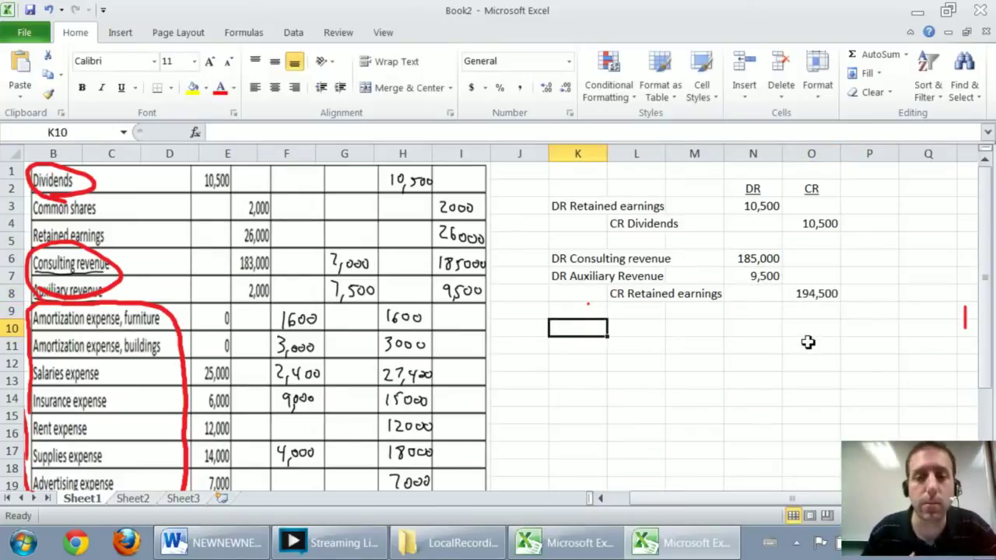
pyautogui.scroll(-1, 705, 352)
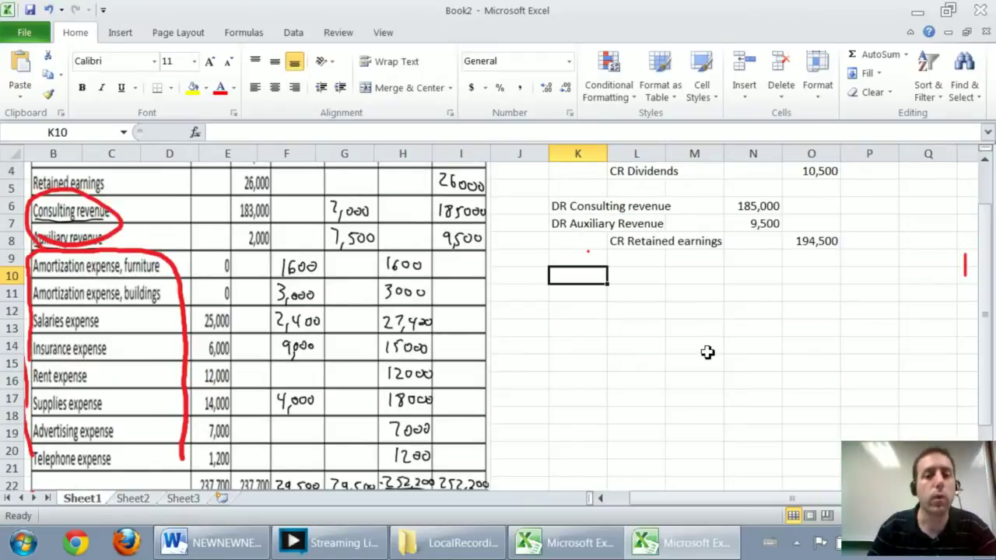
pyautogui.write('DR ')
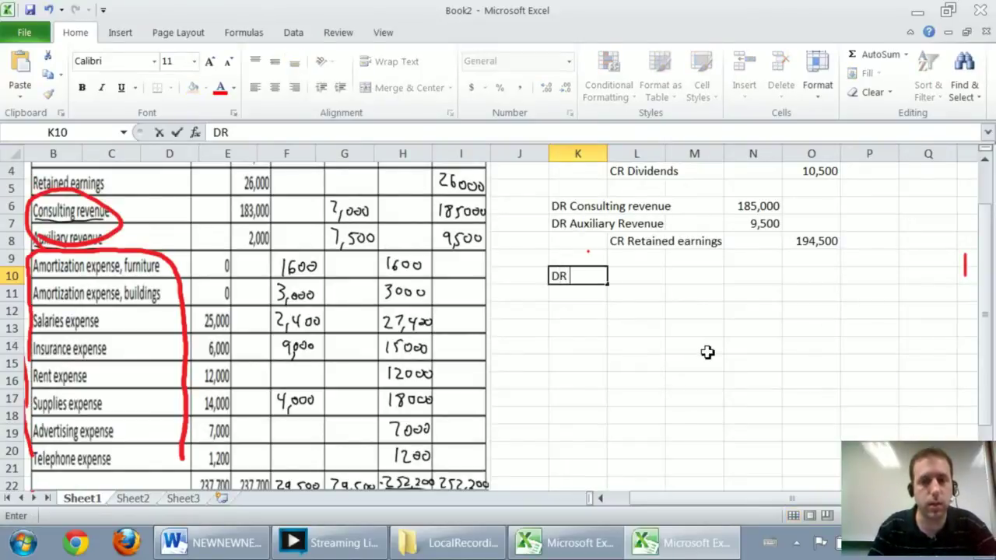
pyautogui.write('Retained')
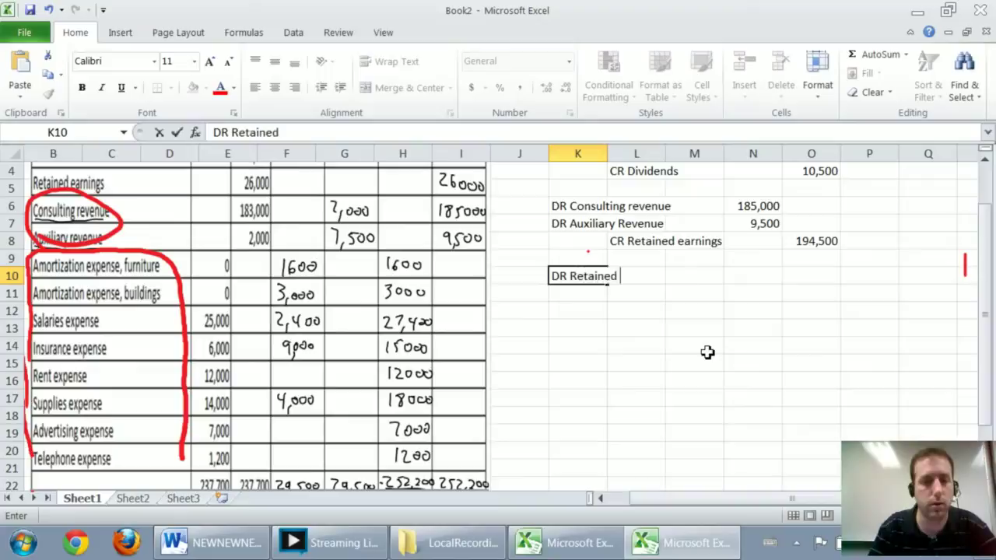
pyautogui.write(' Ea')
pyautogui.press('BackSpace')
pyautogui.press('BackSpace')
pyautogui.write('ea')
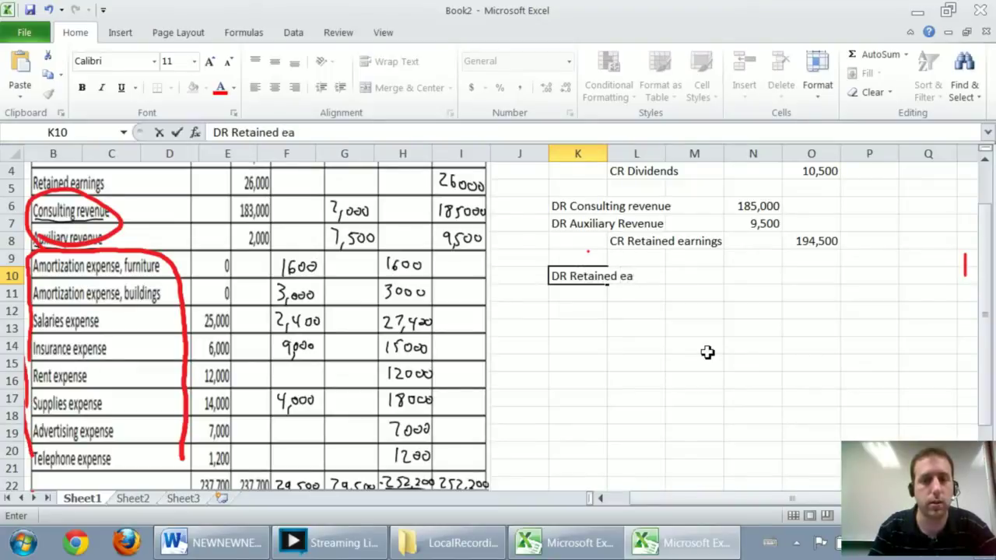
pyautogui.write('rnings')
pyautogui.press('Return')
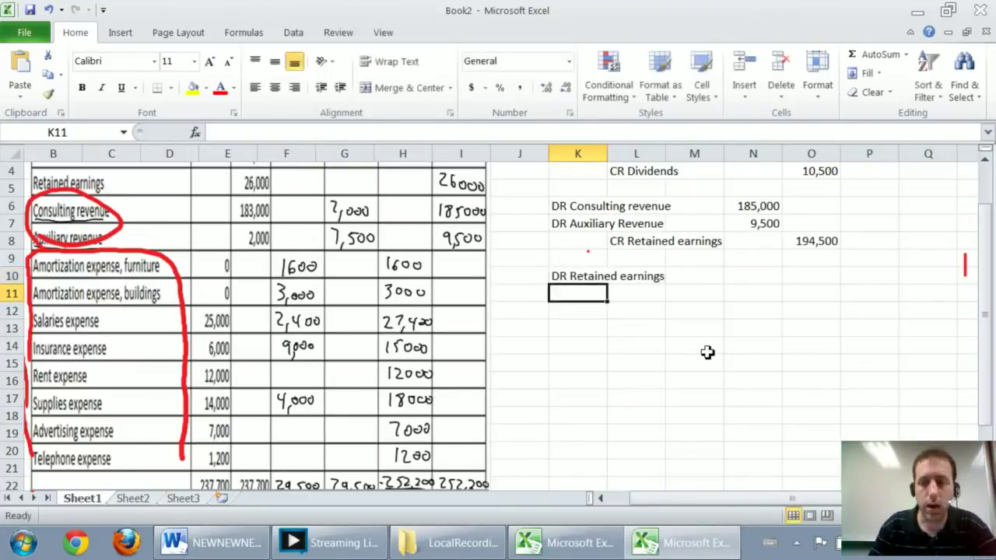
# Enter the credit line label "CR Amortization expense" in cell L11, below the Retained earnings debit line.
pyautogui.press('Tab')
pyautogui.write('CR Am')
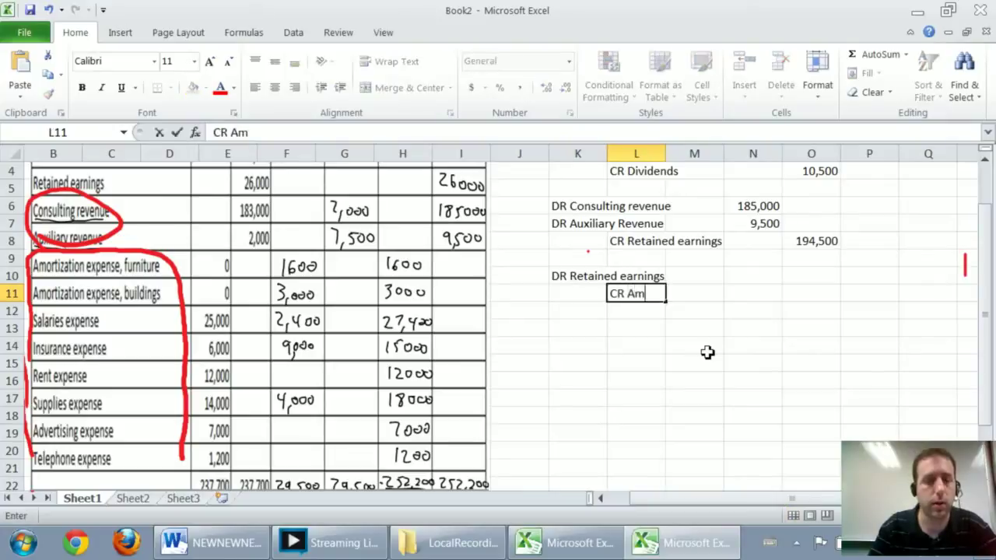
pyautogui.write('ortization e')
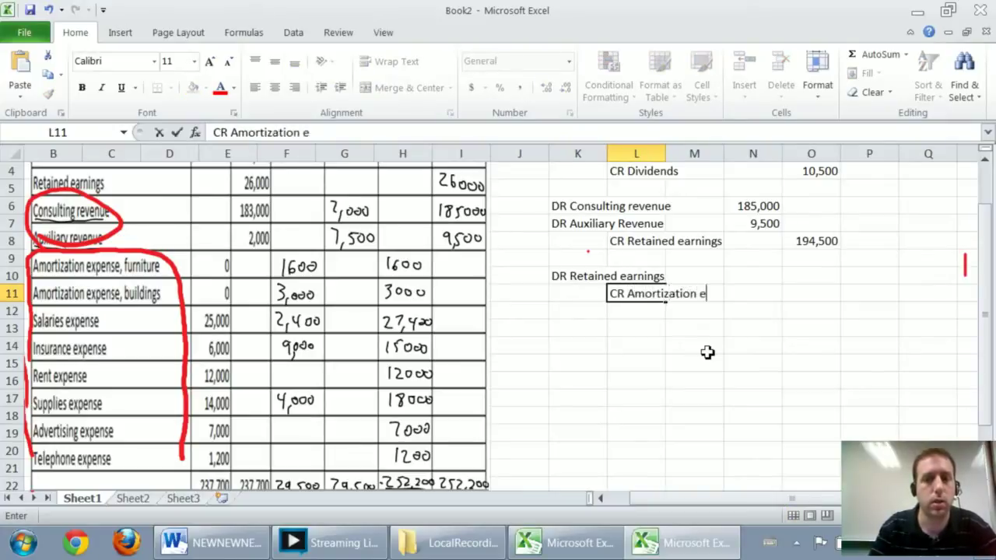
pyautogui.write('xpense')
pyautogui.press('Return')
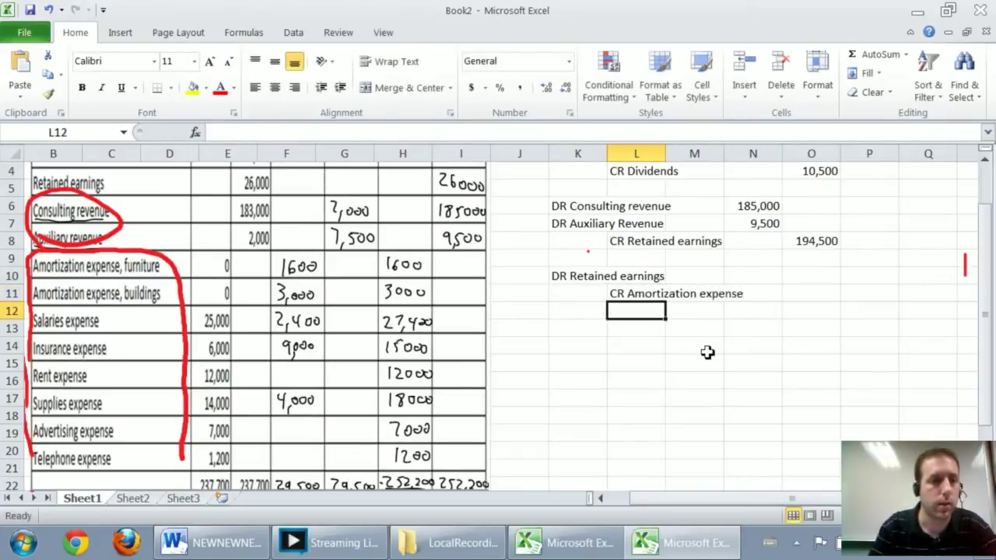
# Extend the credit line label in cell L11 to "CR Amortization expense - furn".
pyautogui.press('Up')
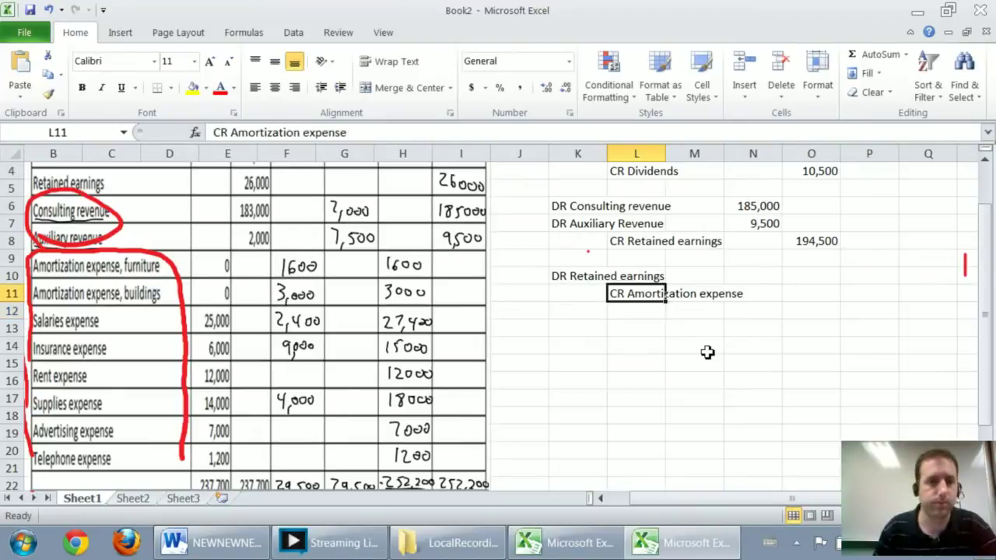
pyautogui.click(364, 134)
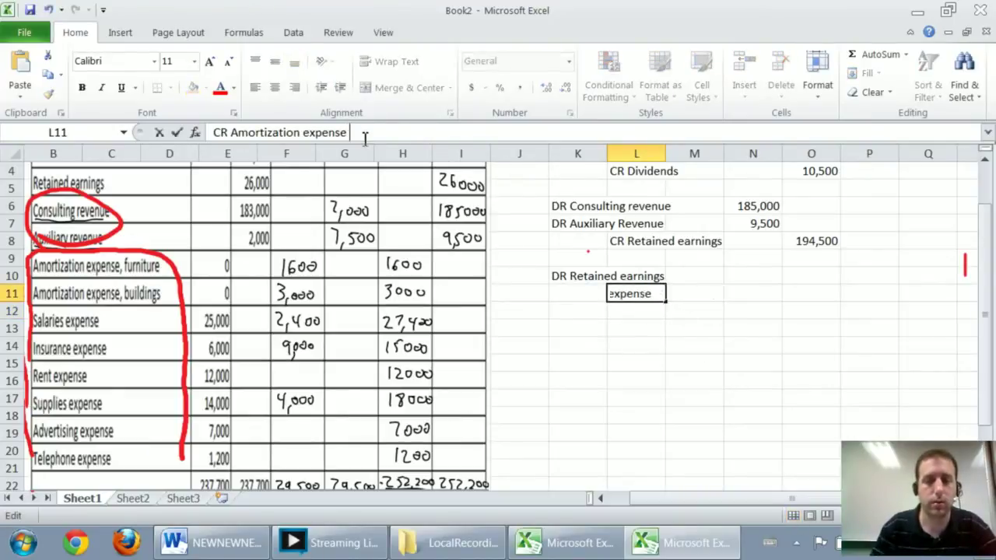
pyautogui.write('- furn')
pyautogui.press('Return')
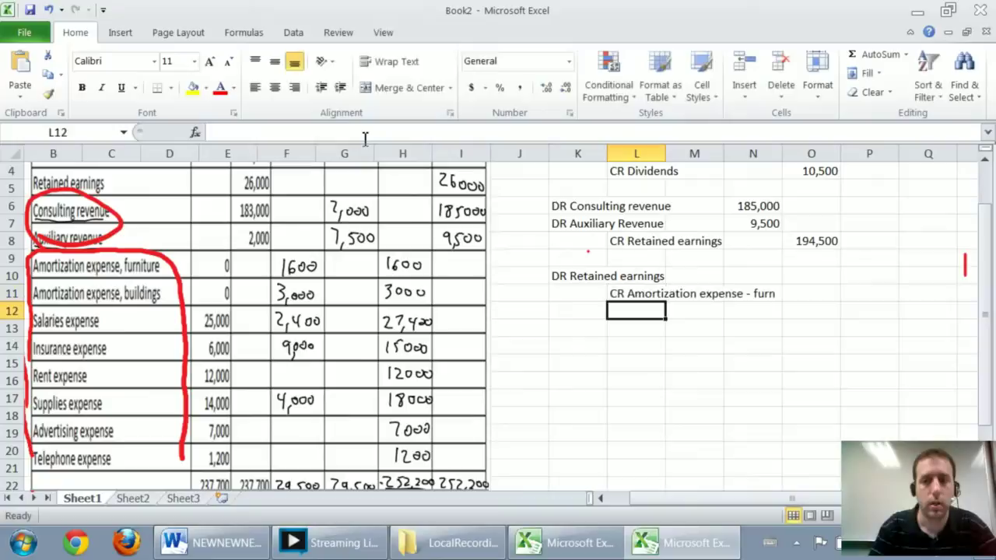
# Enter the credit line label "CR Amortization expense - bldg" in cell L12.
pyautogui.write('CR Amortiz')
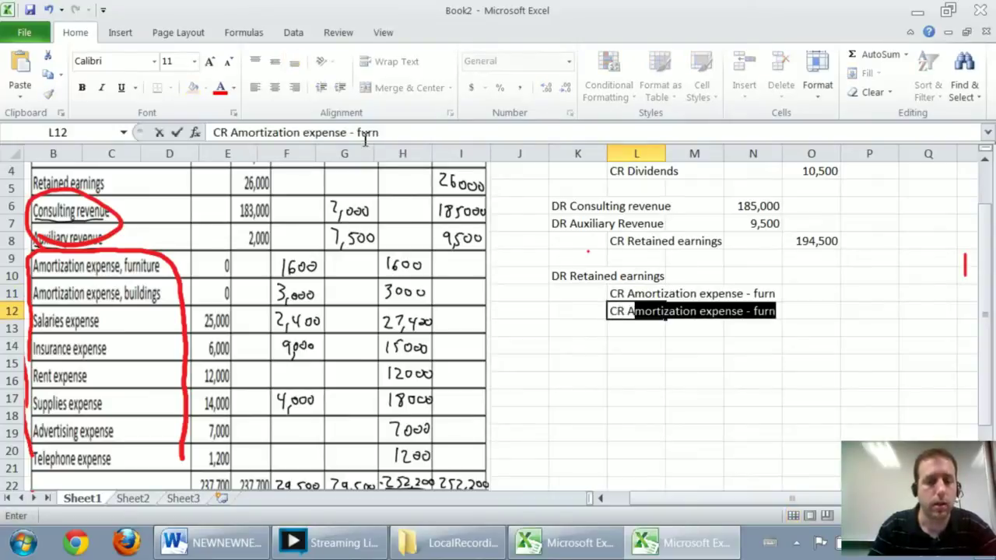
pyautogui.write('ation exp')
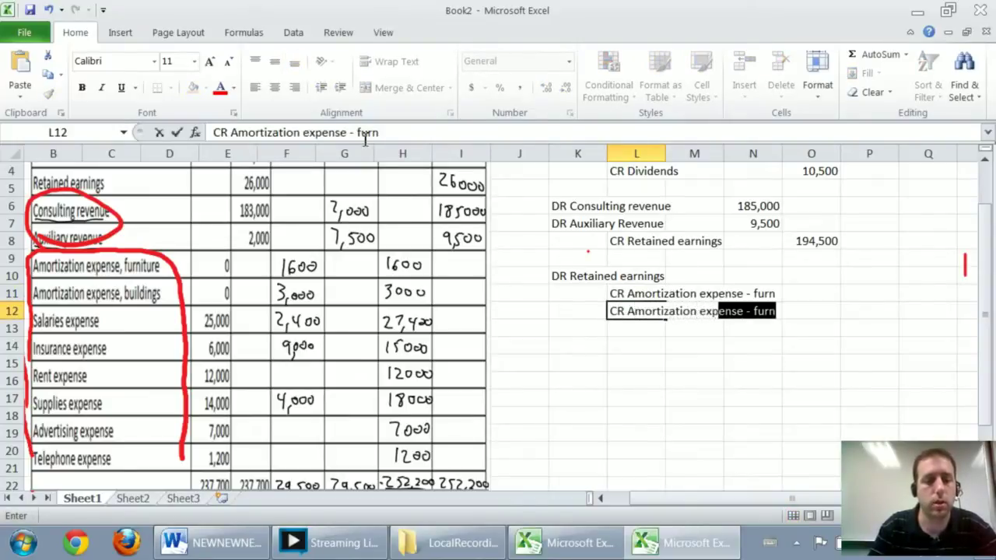
pyautogui.write('ense - bldg')
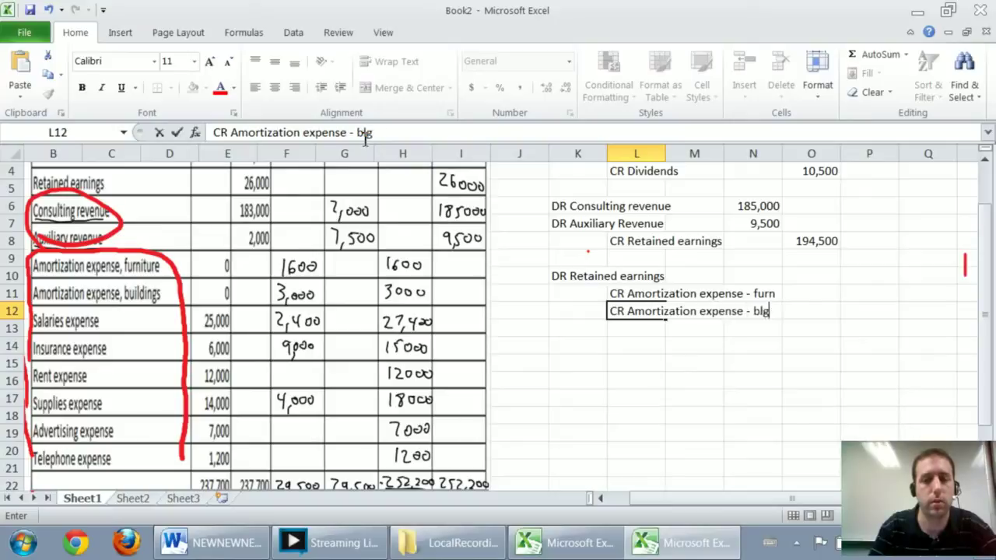
pyautogui.press('BackSpace')
pyautogui.write('dg')
pyautogui.press('Return')
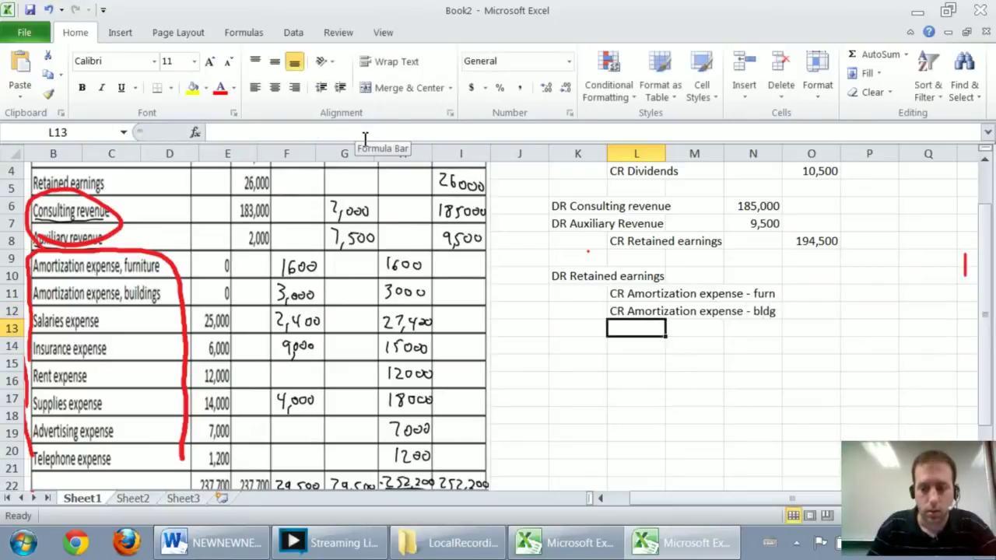
# Enter the amortization credit amounts 1600 for furniture in cell O11 and 3000 for buildings in cell O12.
pyautogui.press('Right')
pyautogui.press('Right')
pyautogui.press('Right')
pyautogui.press('Up')
pyautogui.press('Up')
pyautogui.press('Right')
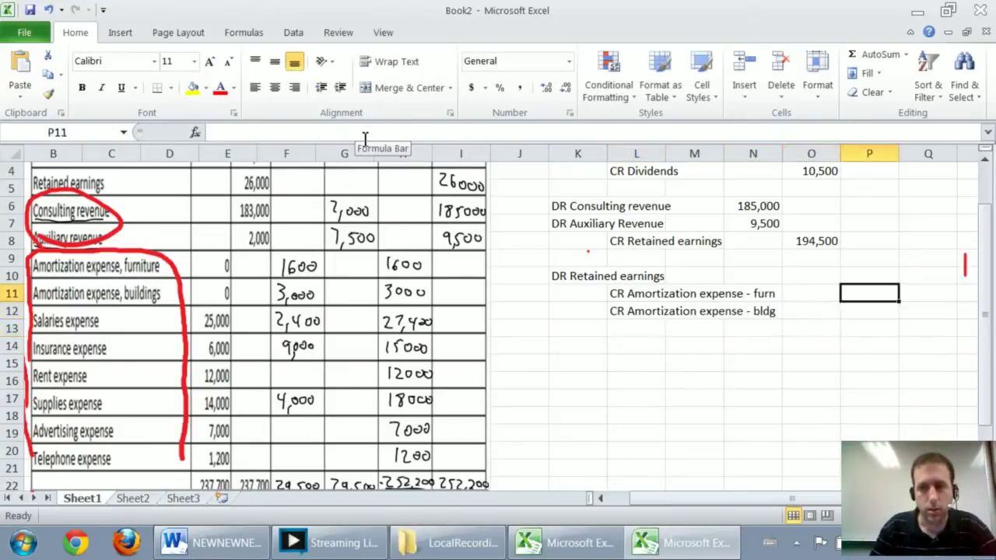
pyautogui.press('Left')
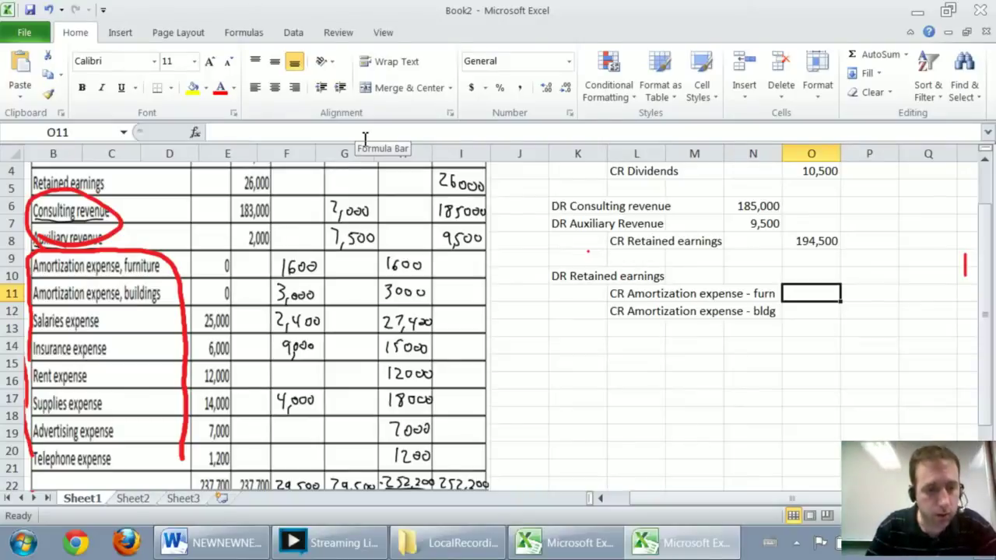
pyautogui.write('1600')
pyautogui.press('Return')
pyautogui.write('4')
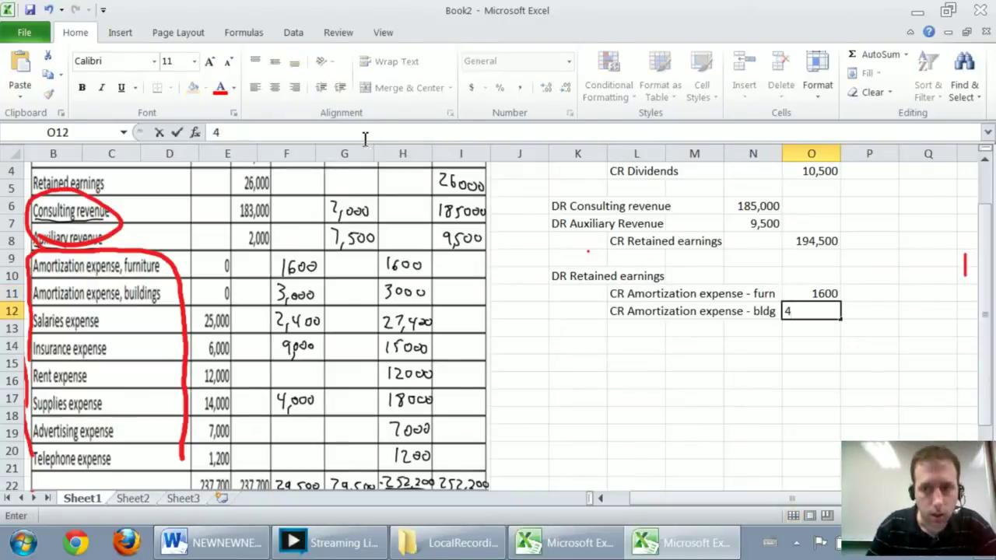
pyautogui.write('3000')
pyautogui.press('Return')
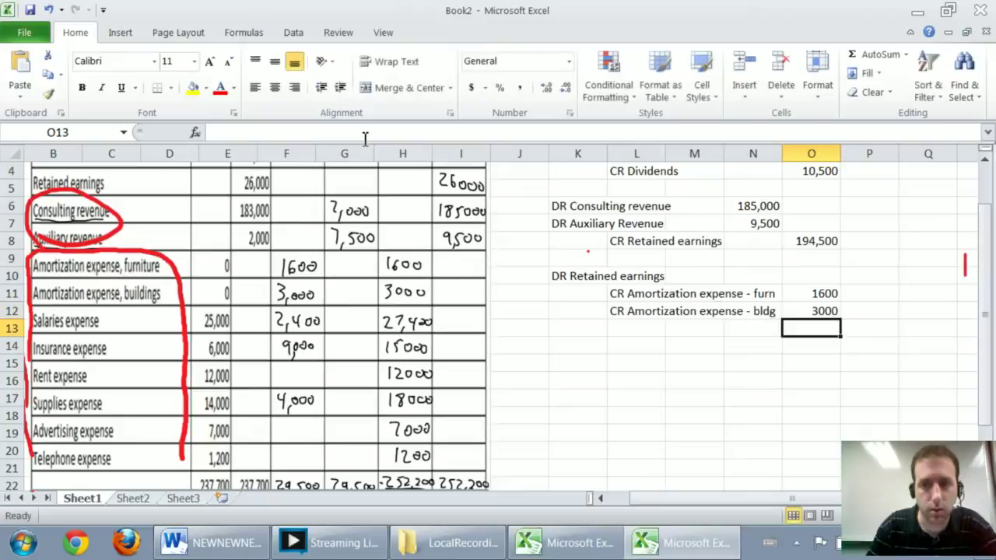
# Add the credit line "CR Salaries exp" in cell L13 with the amount 27,400 in cell O13.
pyautogui.press('Left')
pyautogui.press('Left')
pyautogui.press('Left')
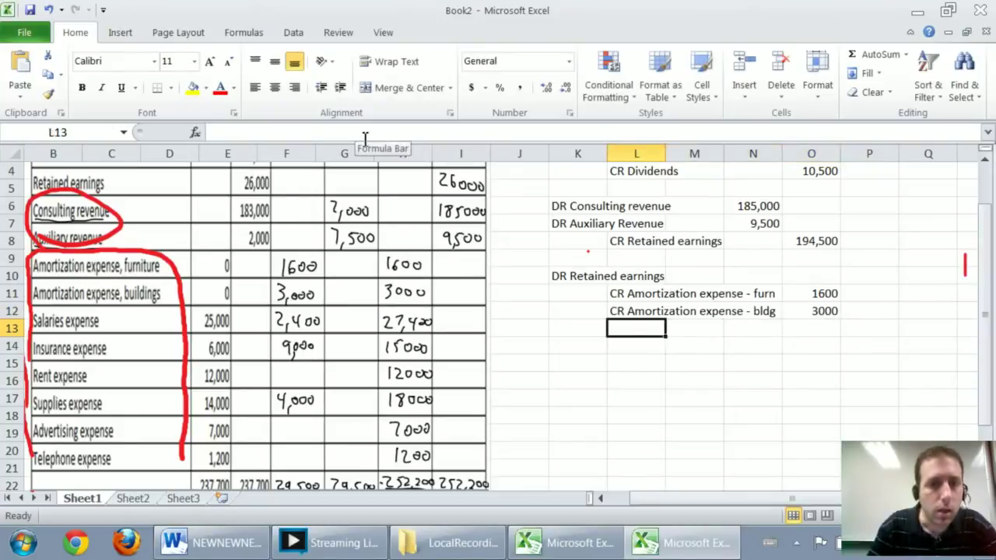
pyautogui.write('CR')
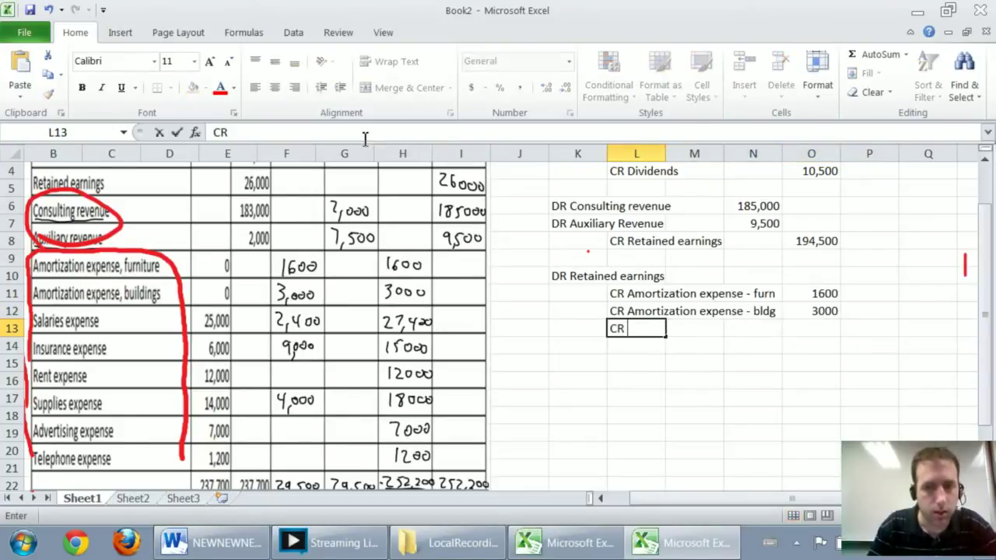
pyautogui.write(' Sala')
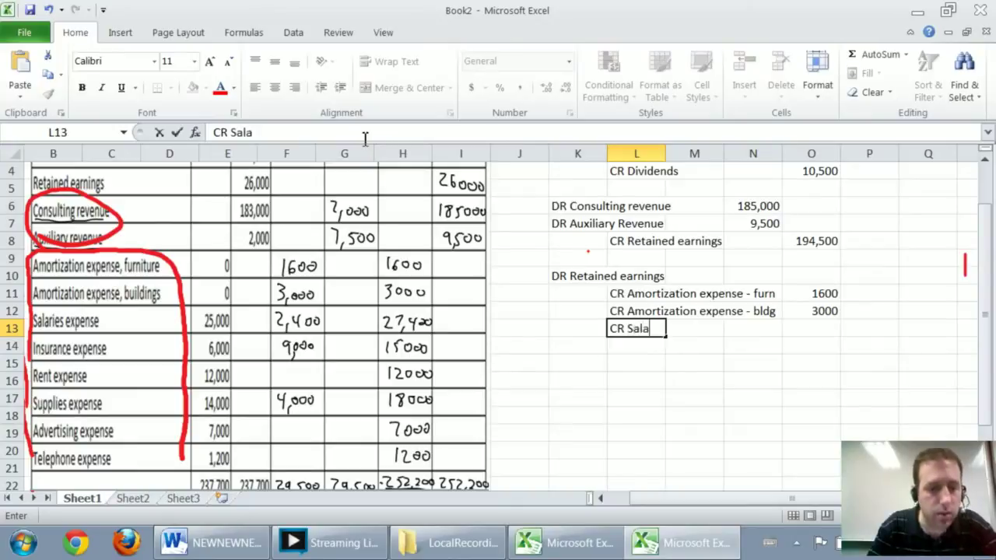
pyautogui.write('ries exp')
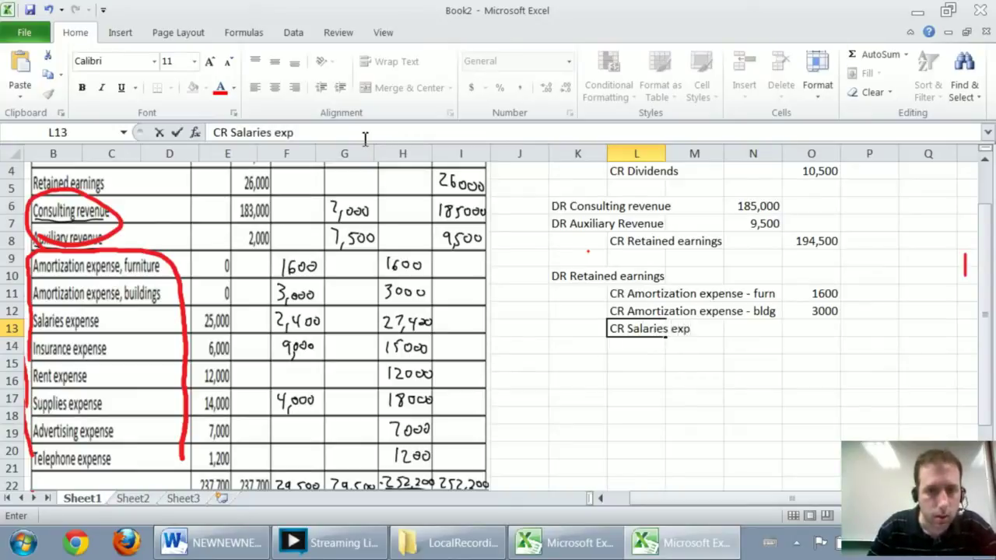
pyautogui.press('Tab')
pyautogui.press('Tab')
pyautogui.press('Tab')
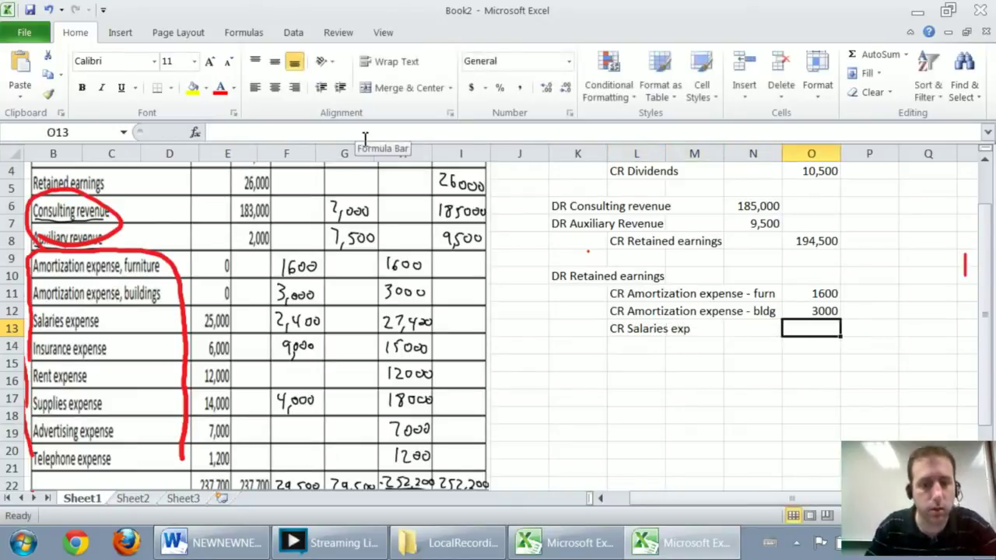
pyautogui.write('27,400')
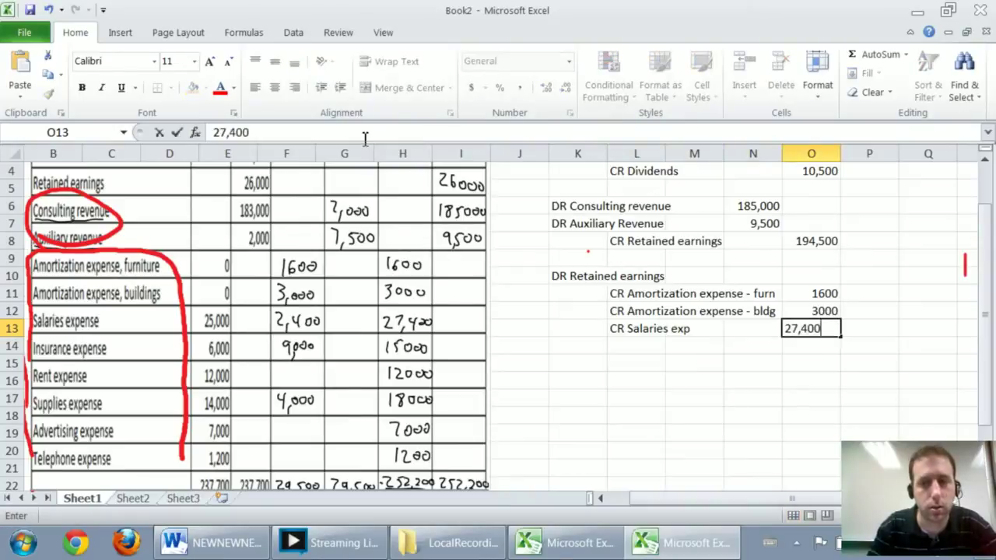
pyautogui.press('Return')
# Add the credit line "CR Insurance exp" in cell L14 with the amount 15,000 in cell O14.
pyautogui.press('Left')
pyautogui.press('Left')
pyautogui.press('Left')
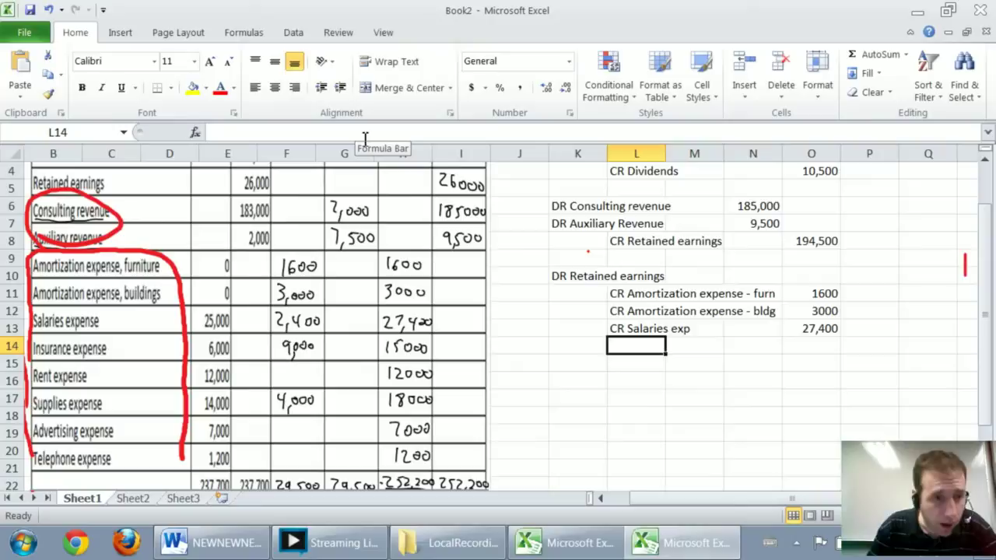
pyautogui.write('CR In')
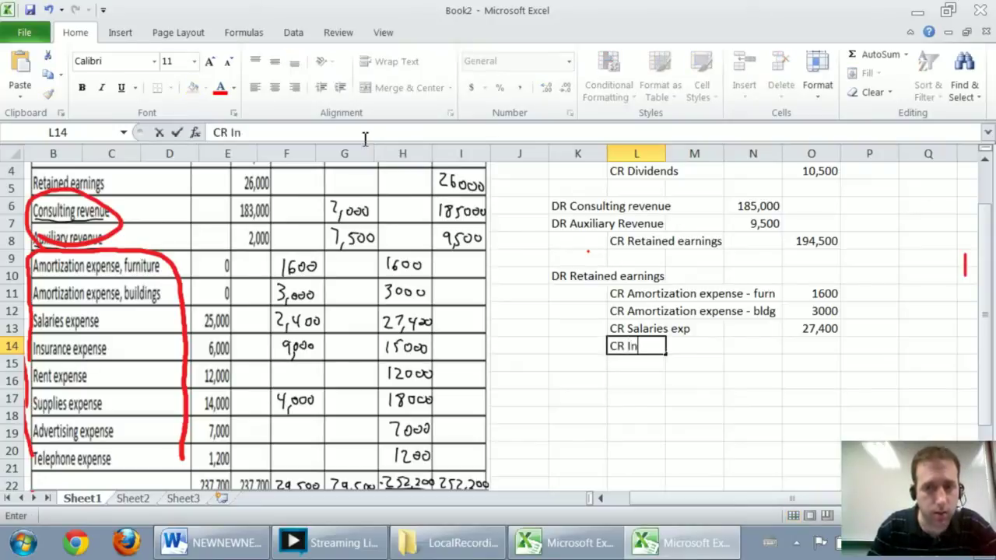
pyautogui.write('surance exp')
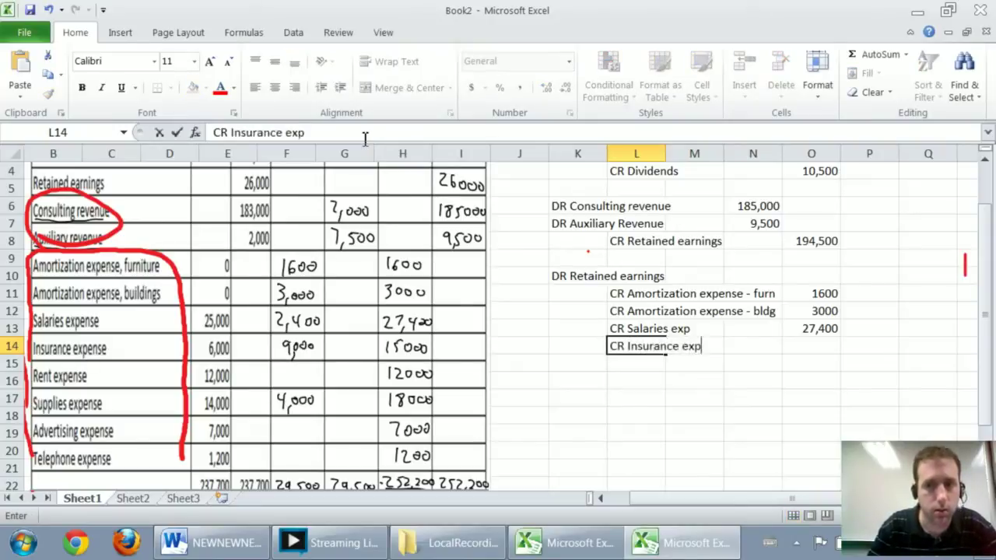
pyautogui.press('Right')
pyautogui.press('Right')
pyautogui.press('Right')
pyautogui.write('15,')
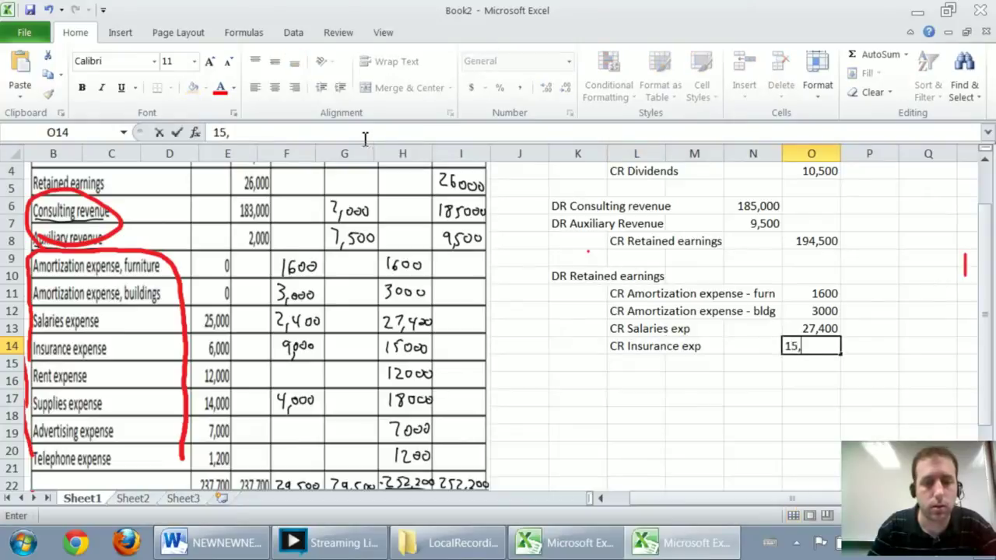
pyautogui.write('000')
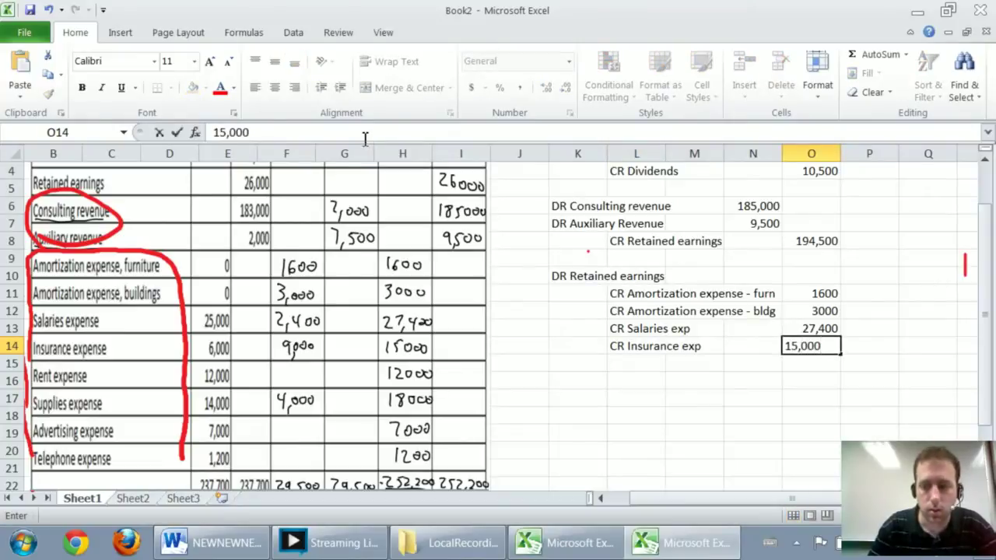
pyautogui.press('Up')
# Re-enter the two amortization amounts with thousands separators, as 1,600 in cell O11 and 3,000 in cell O12.
pyautogui.press('Up')
pyautogui.press('Up')
pyautogui.write('1,')
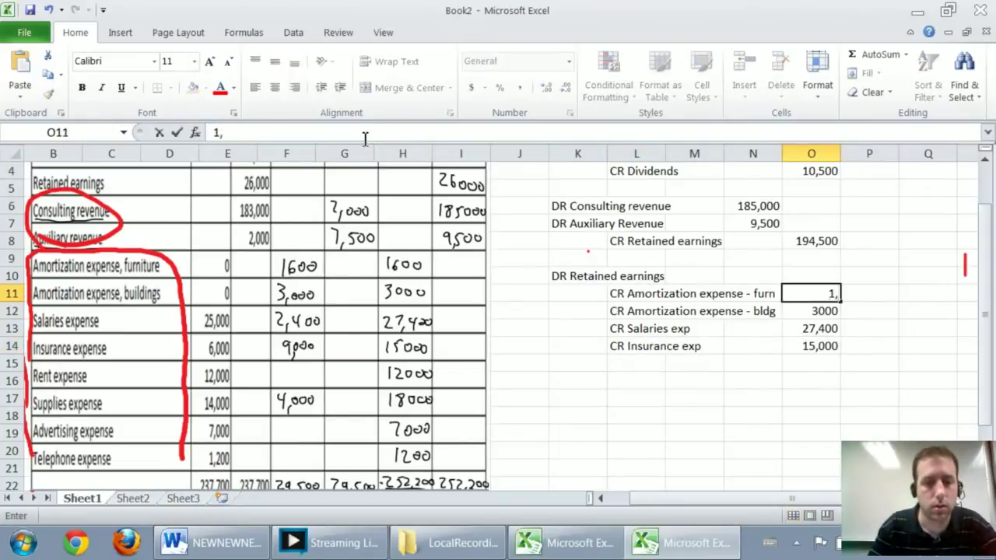
pyautogui.write('600')
pyautogui.press('Return')
pyautogui.write('3,000')
pyautogui.press('Return')
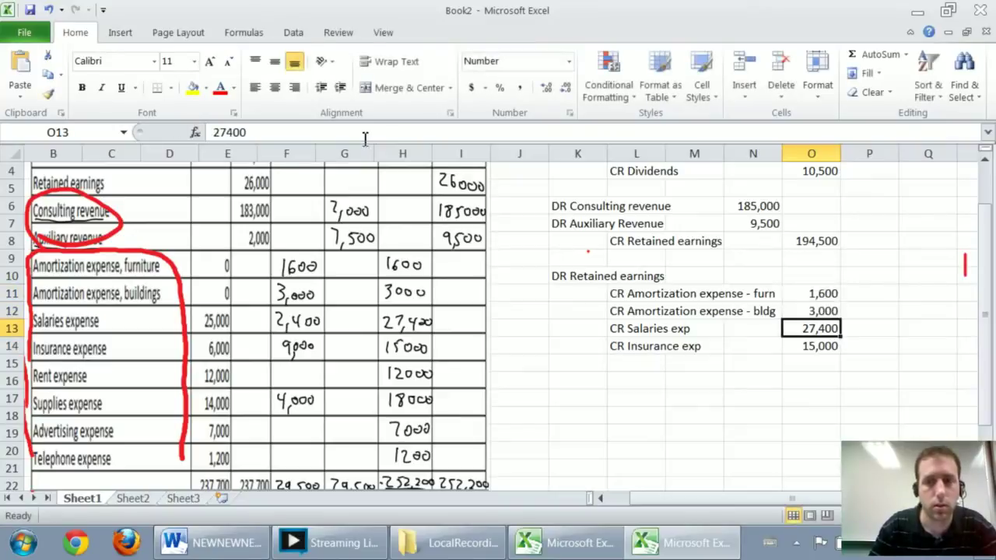
# Add the credit line "CR Rent exp" in cell L15 with the amount 12,000 in cell O15.
pyautogui.press('Down')
pyautogui.press('Down')
pyautogui.press('Left')
pyautogui.press('Left')
pyautogui.press('Left')
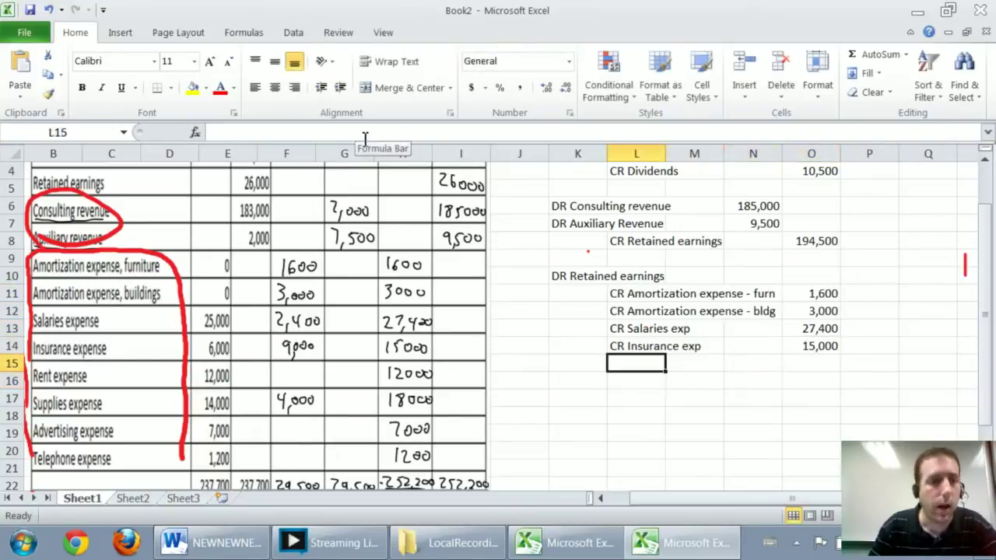
pyautogui.write('CR Rent exp')
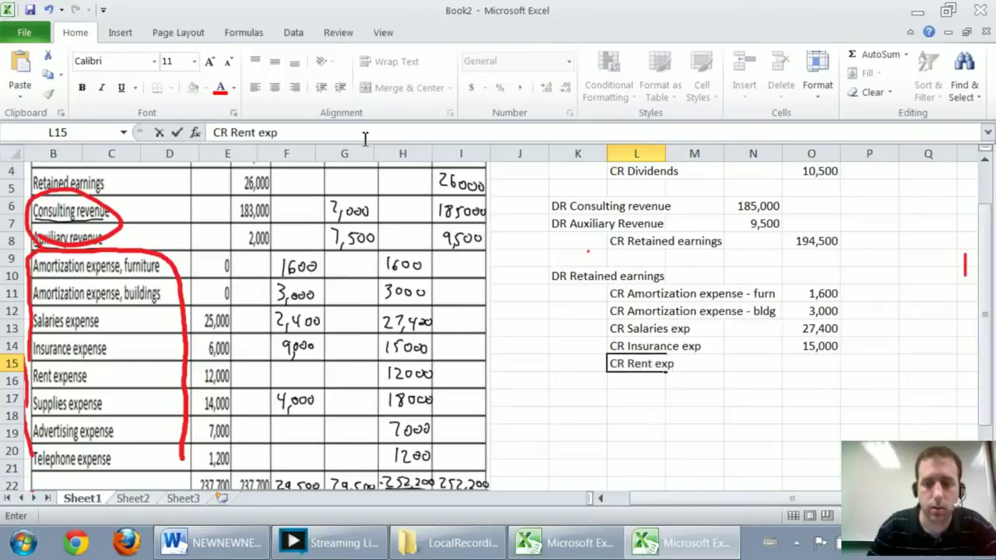
pyautogui.press('Right')
pyautogui.press('Right')
pyautogui.press('Right')
pyautogui.press('Right')
pyautogui.press('Left')
pyautogui.write('12,')
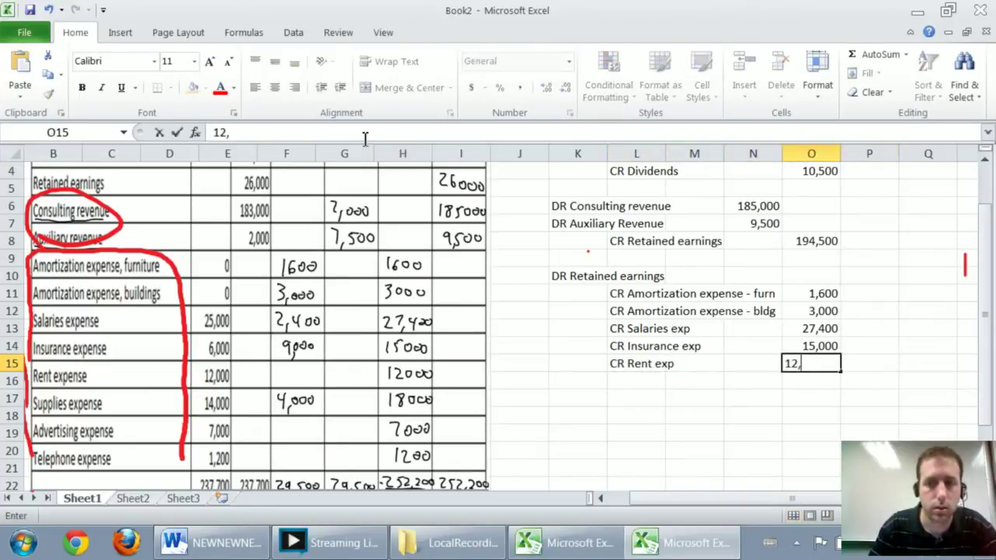
pyautogui.write('000')
pyautogui.press('Return')
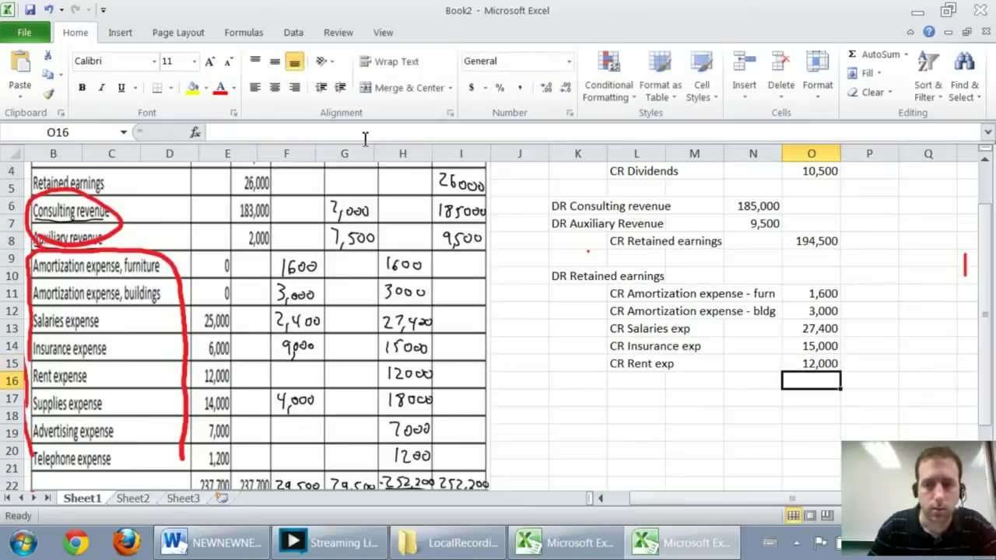
# Add the credit line "CR Supplies exp" in cell L16 with the amount 18,000 in cell O16.
pyautogui.press('Left')
pyautogui.press('Left')
pyautogui.press('Left')
pyautogui.press('Left')
pyautogui.press('Right')
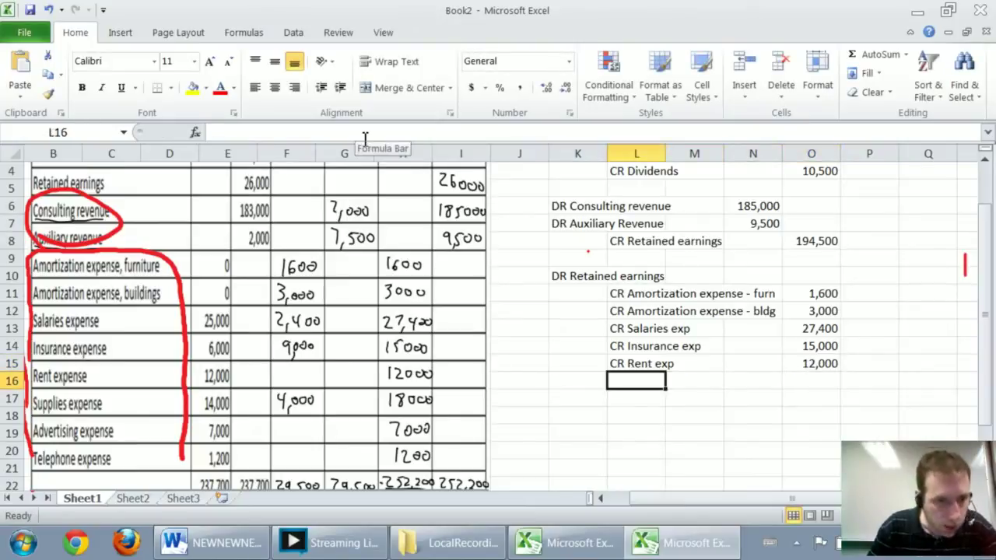
pyautogui.write('CR Supplie')
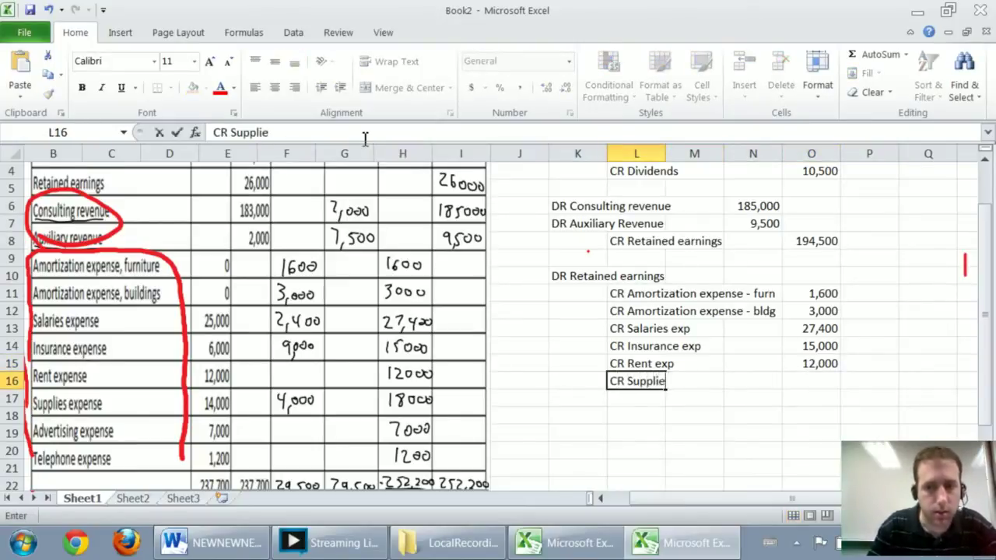
pyautogui.write('s exp')
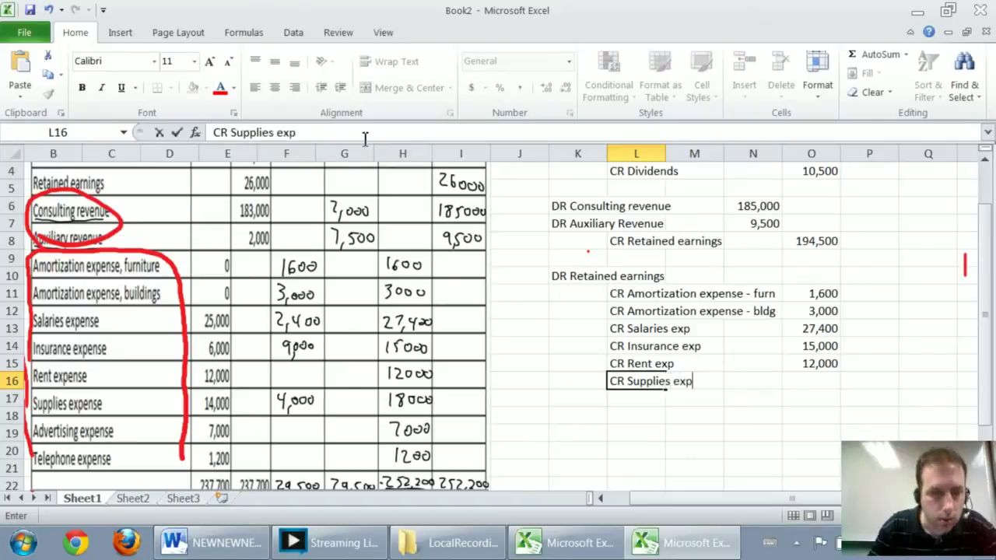
pyautogui.press('Tab')
pyautogui.press('Right')
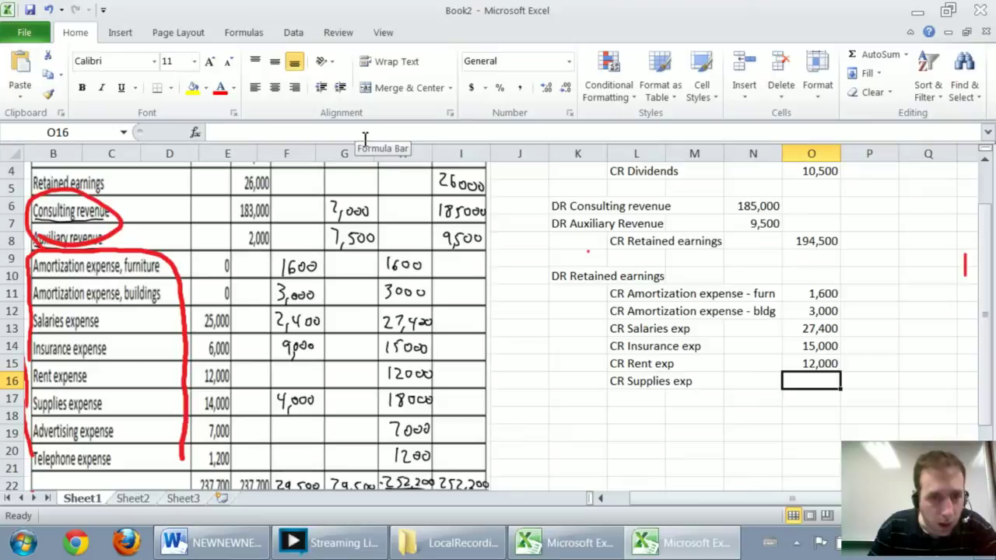
pyautogui.write('18,000')
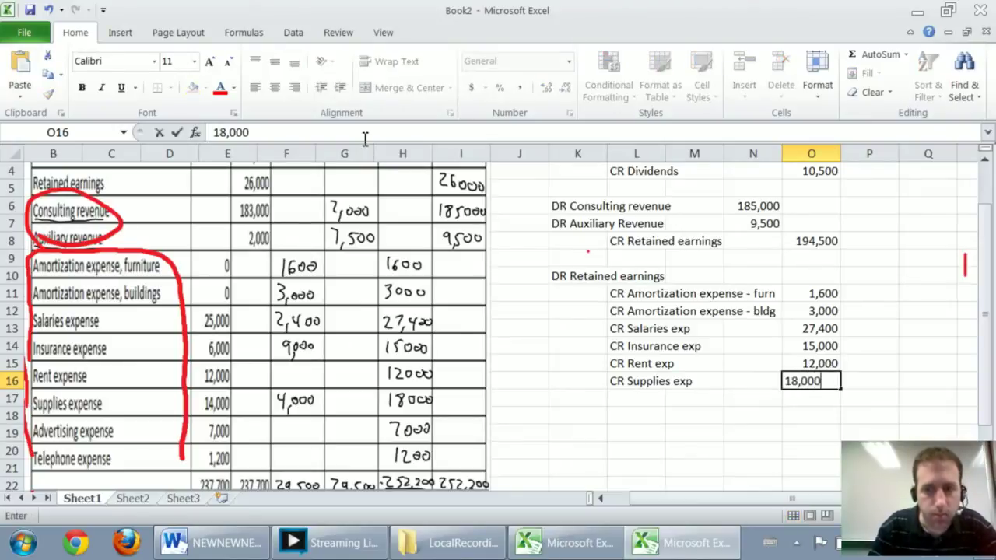
pyautogui.press('Return')
# Add the credit line "CR Advertising exp" in cell L17 with the amount 7,000 in cell O17.
pyautogui.press('Left')
pyautogui.press('Left')
pyautogui.press('Left')
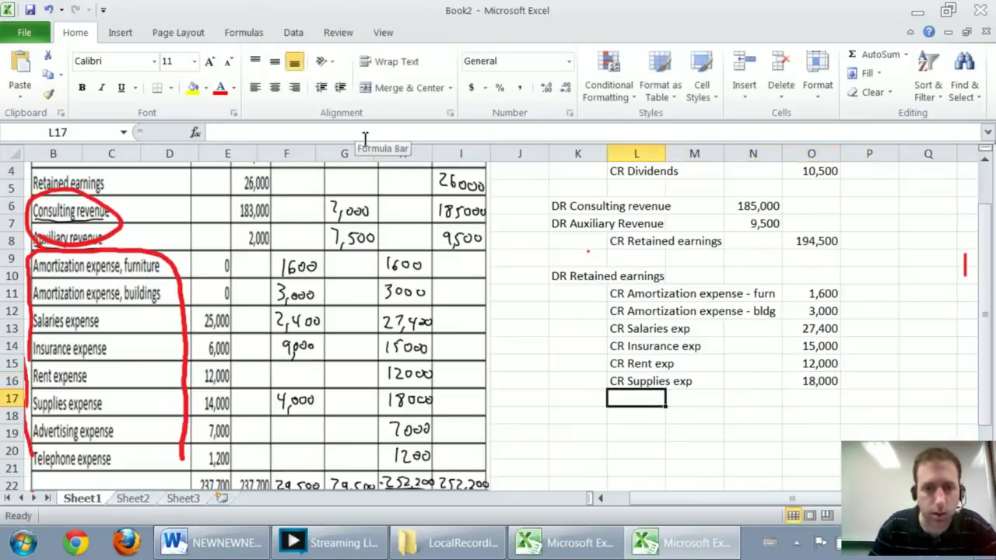
pyautogui.write('CR ')
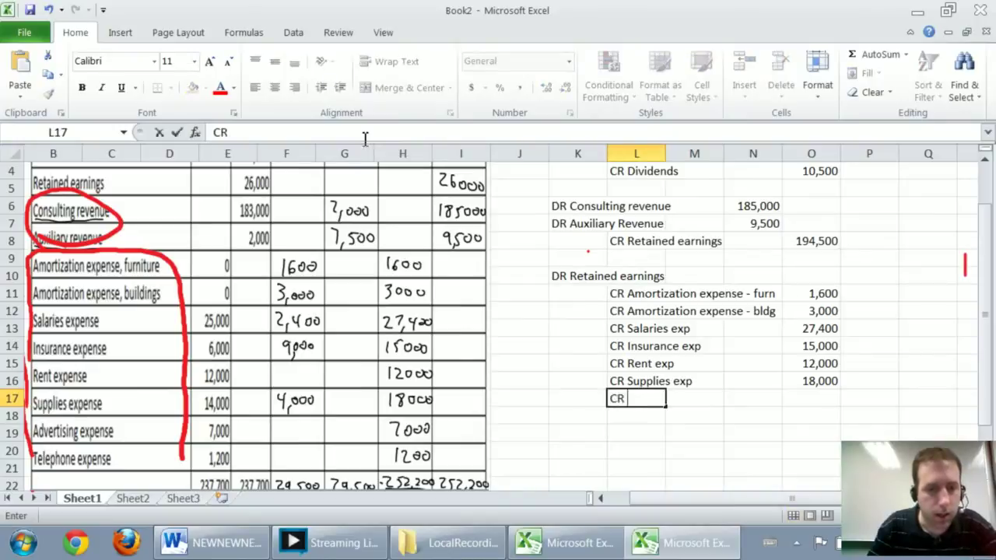
pyautogui.write('Adv')
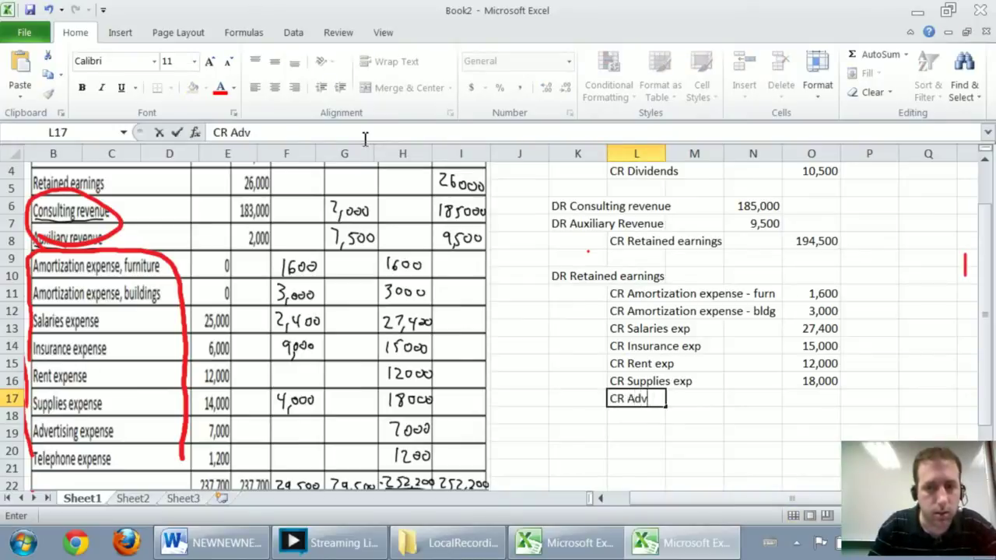
pyautogui.write('ertising exp')
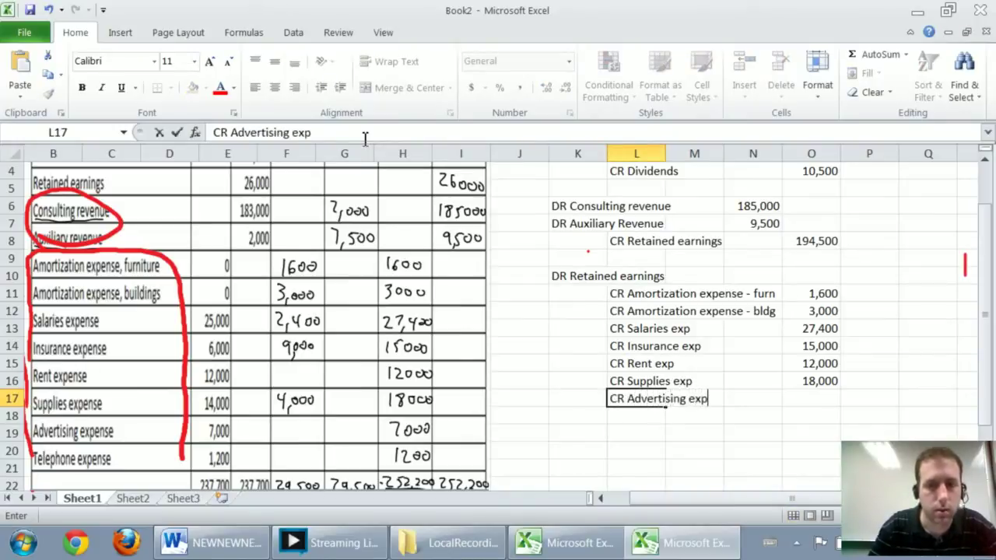
pyautogui.press('Tab')
pyautogui.press('Tab')
pyautogui.press('Tab')
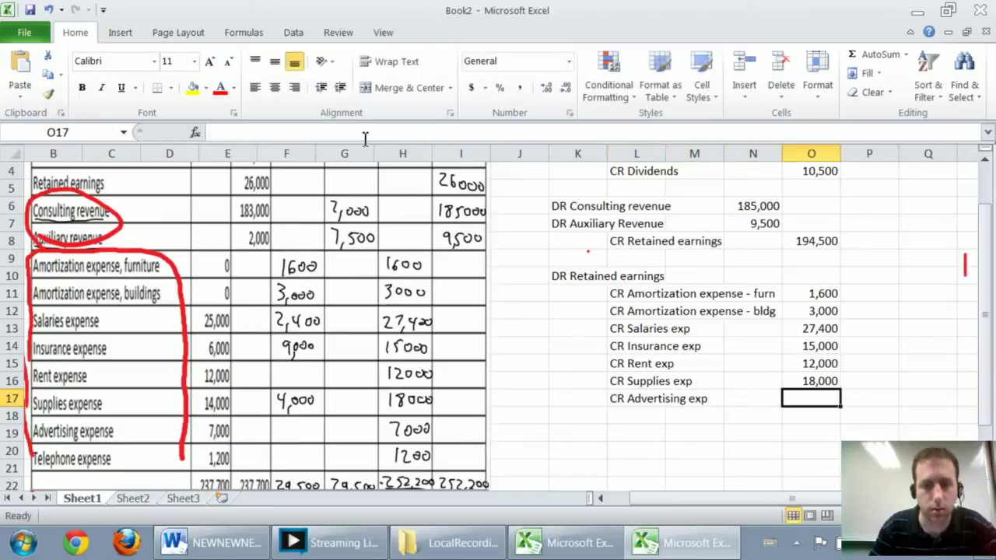
pyautogui.write('7,000')
pyautogui.press('Return')
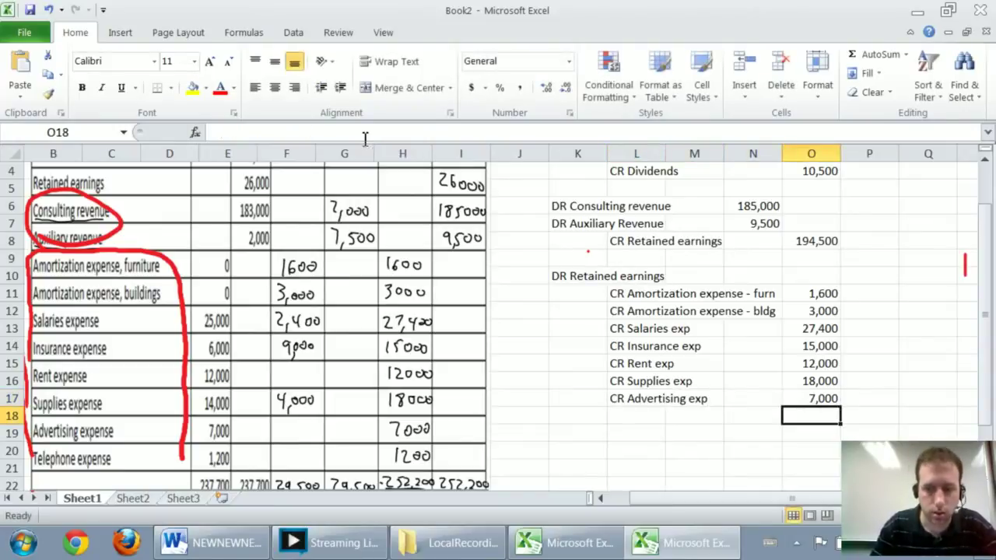
# Add the credit line "CR Telephone exp" in cell L18 with the amount 1,200 in cell O18.
pyautogui.press('Left')
pyautogui.press('Left')
pyautogui.press('Left')
pyautogui.press('Left')
pyautogui.press('Right')
pyautogui.write('CR')
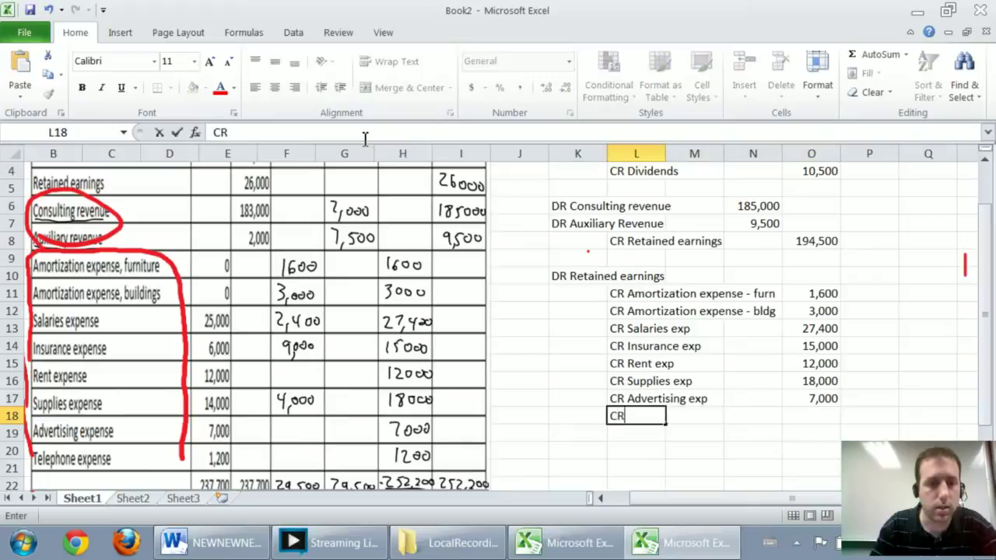
pyautogui.write(' Telephone exp')
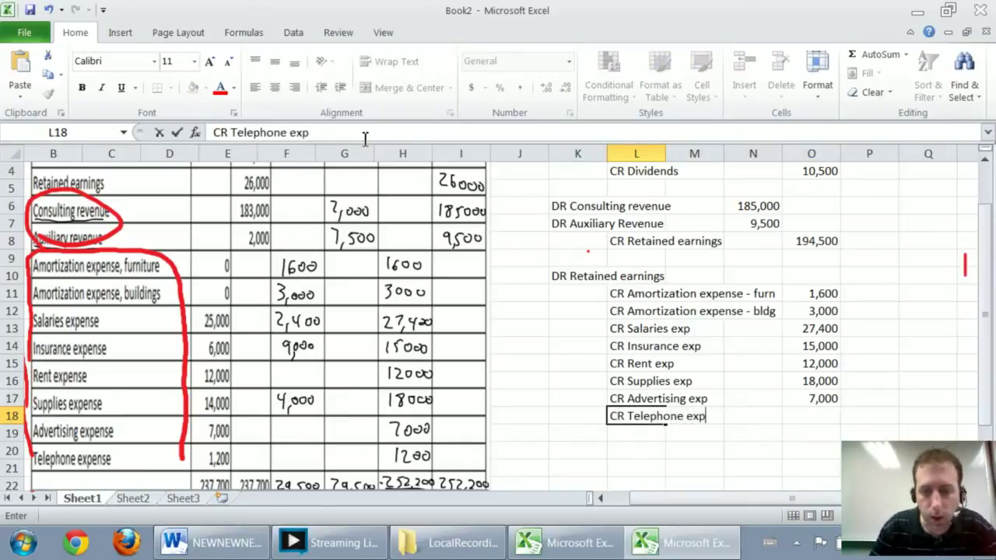
pyautogui.press('Right')
pyautogui.press('Right')
pyautogui.write('1,')
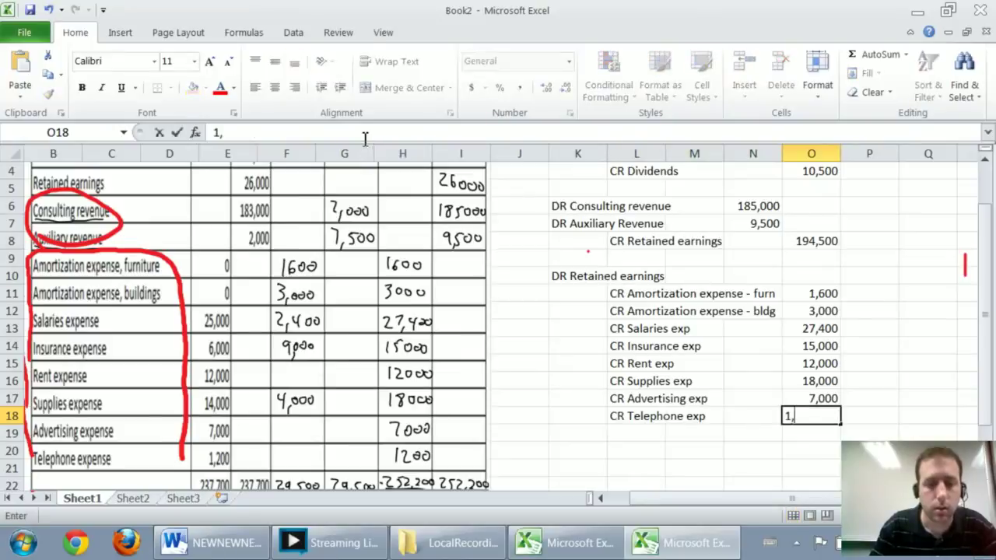
pyautogui.write('200')
pyautogui.press('Return')
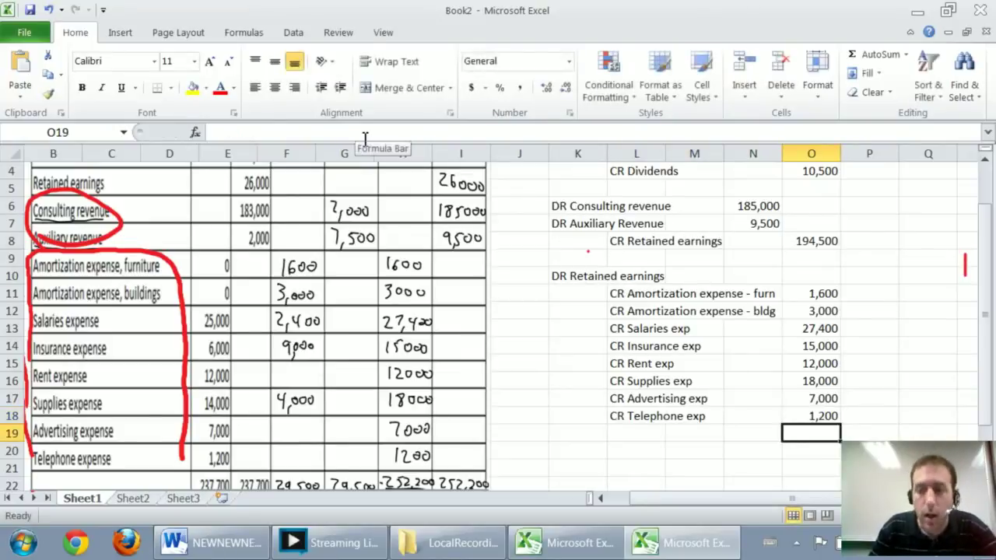
# Enter a SUM formula in cell N10 totalling the expense credits in O11:O18 as the debit to retained earnings.
pyautogui.press('Up')
pyautogui.press('Up')
pyautogui.press('Up')
pyautogui.press('Left')
pyautogui.press('Up')
pyautogui.press('Up')
pyautogui.press('Up')
pyautogui.press('Up')
pyautogui.press('Up')
pyautogui.press('Up')
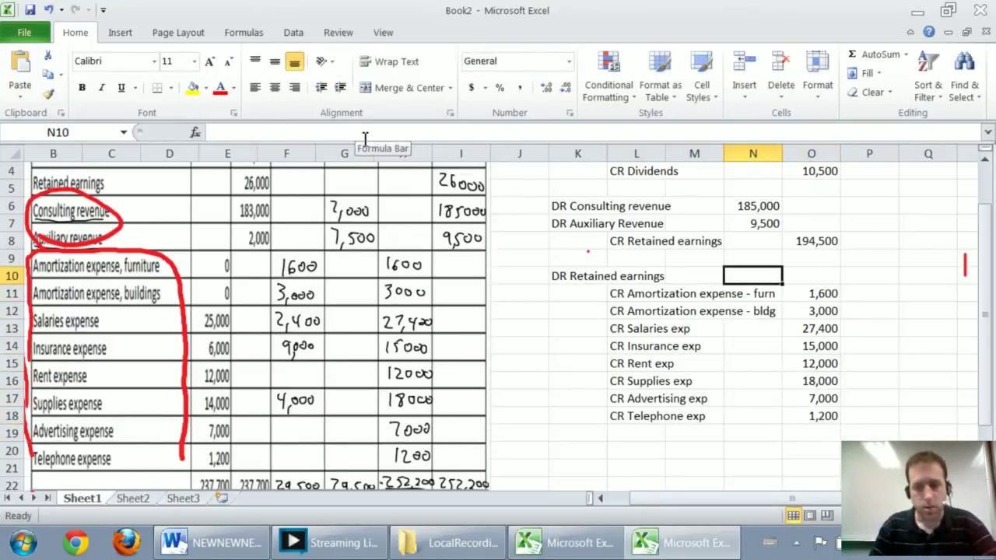
pyautogui.write('=sum(')
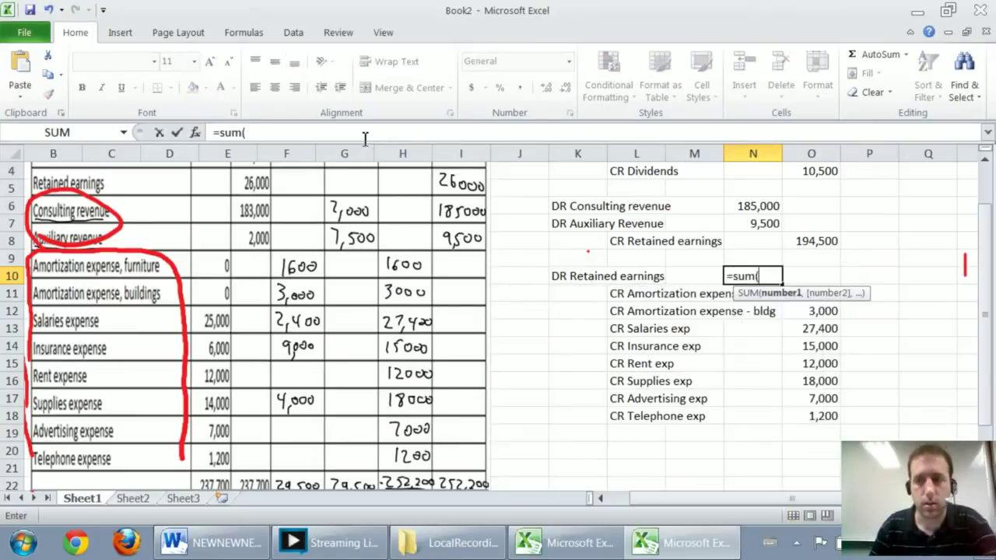
pyautogui.moveTo(825, 415); pyautogui.dragTo(823, 300)
pyautogui.press('Return')
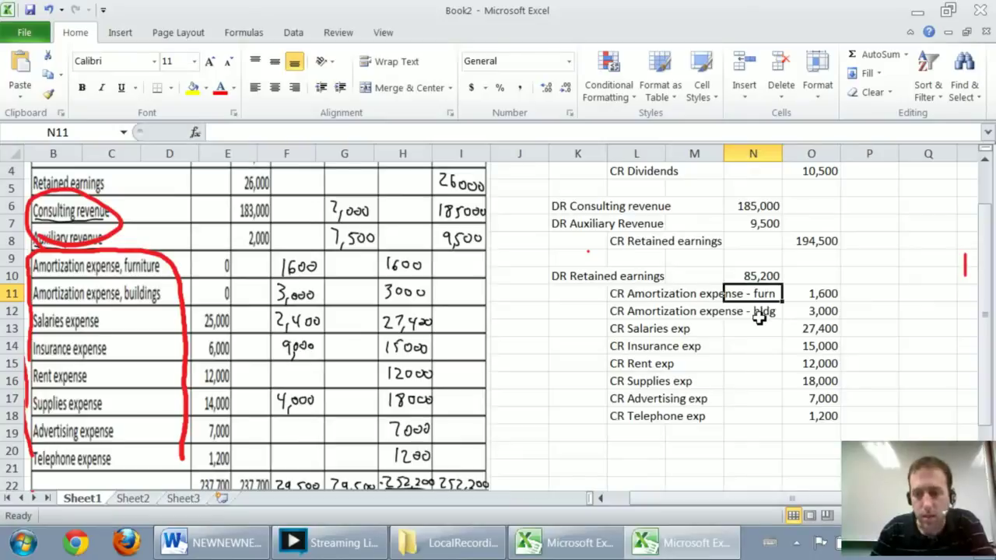
# Date the closing entries by entering "Dec 31" in cell K2 above the first retained earnings line.
pyautogui.press('Up')
pyautogui.press('Up')
pyautogui.press('Up')
pyautogui.press('Up')
pyautogui.press('Up')
pyautogui.press('Up')
pyautogui.press('Up')
pyautogui.press('Up')
pyautogui.press('Up')
pyautogui.press('Down')
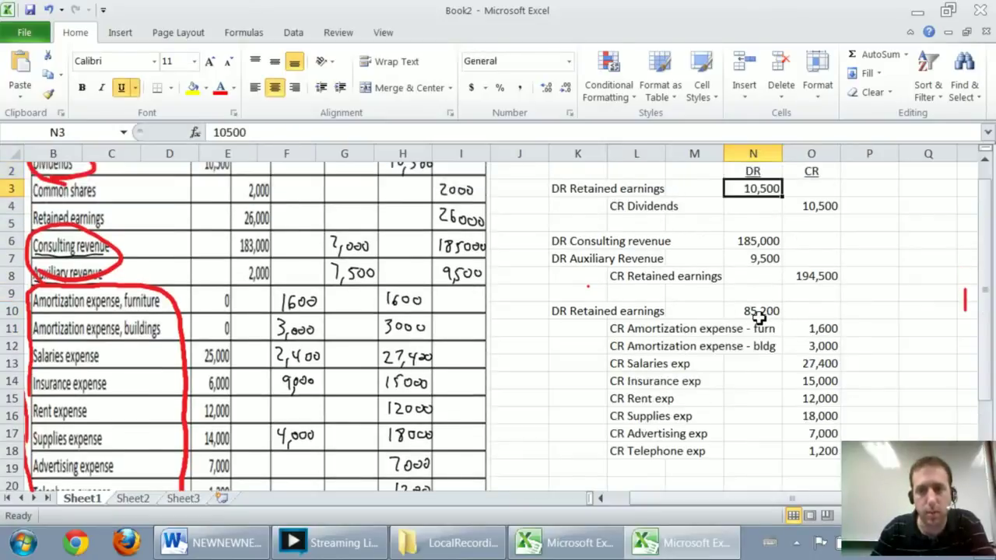
pyautogui.press('Down')
pyautogui.press('Left')
pyautogui.press('Left')
pyautogui.press('Left')
pyautogui.press('Up')
pyautogui.press('Up')
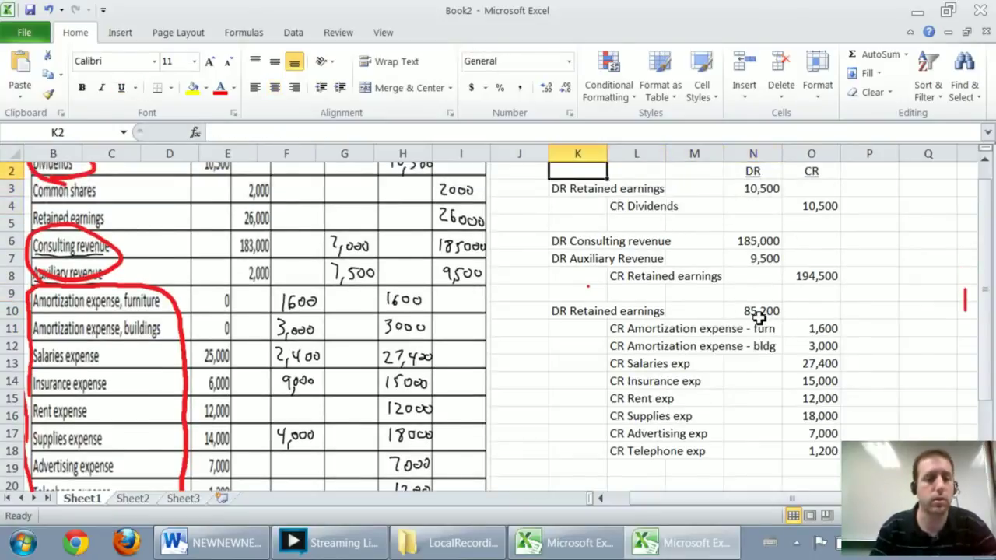
pyautogui.write('Dec 31, 2')
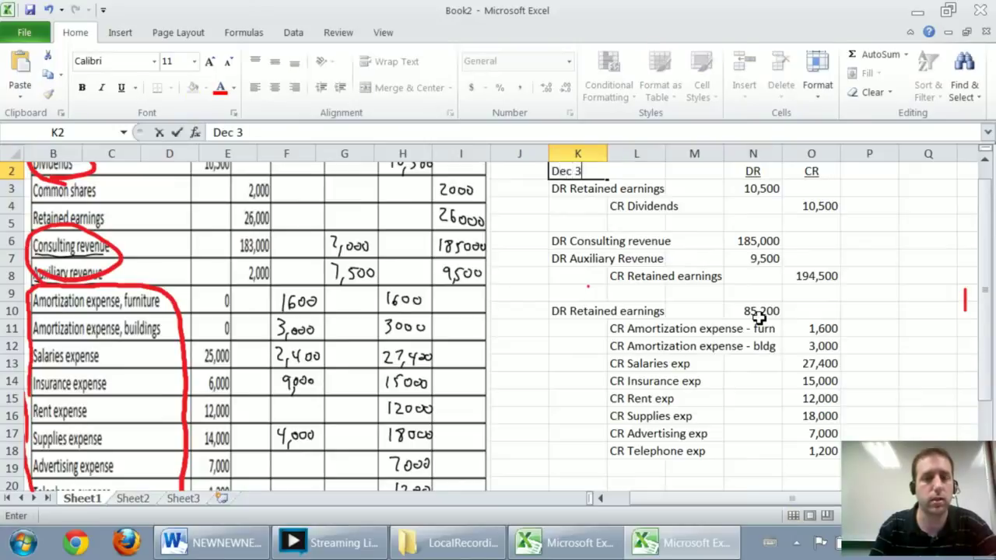
pyautogui.press('BackSpace')
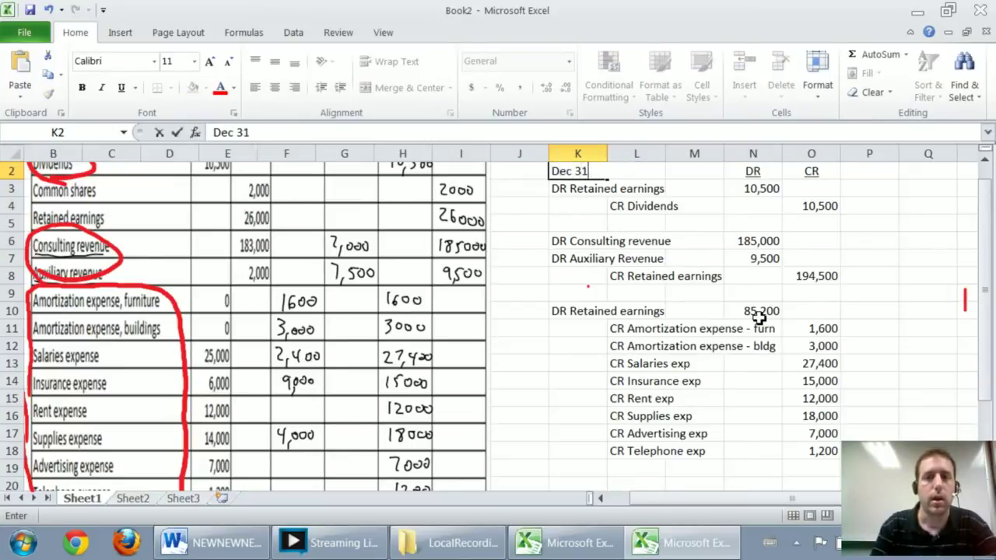
pyautogui.press('Return')
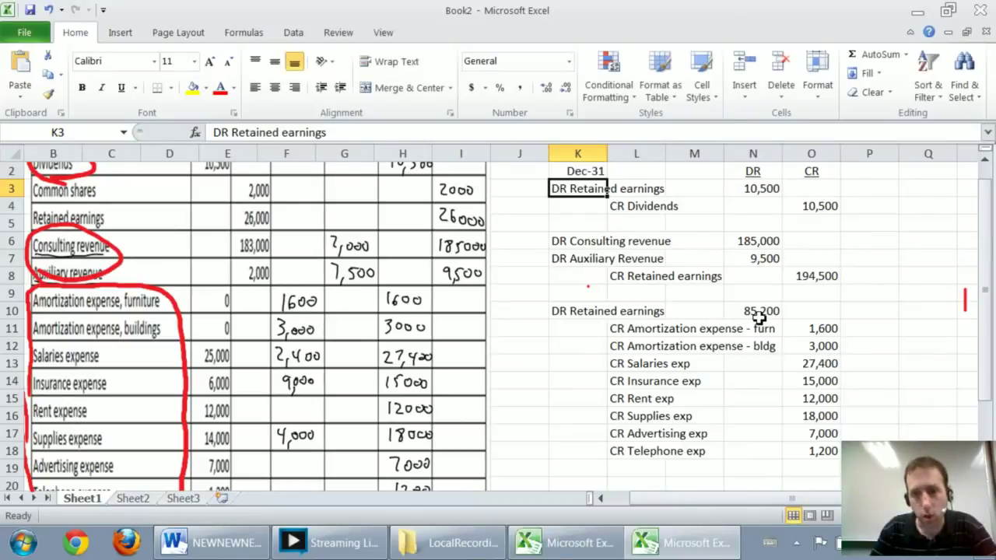
# Draw blue ink check marks beside the circled dividends, the circled revenues and the bracketed expenses in the trial balance.
pyautogui.press('Down')
pyautogui.press('Right')
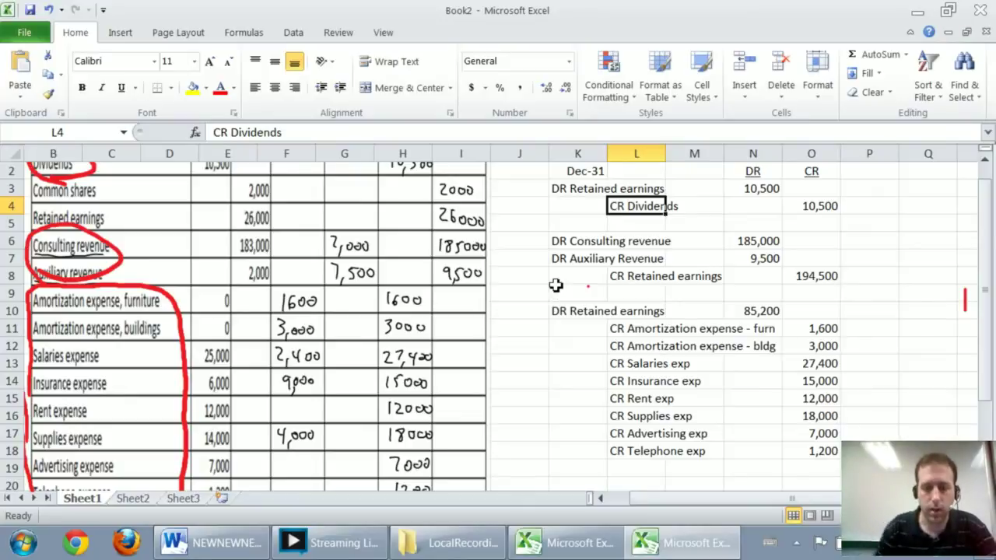
pyautogui.scroll(1, 433, 135)
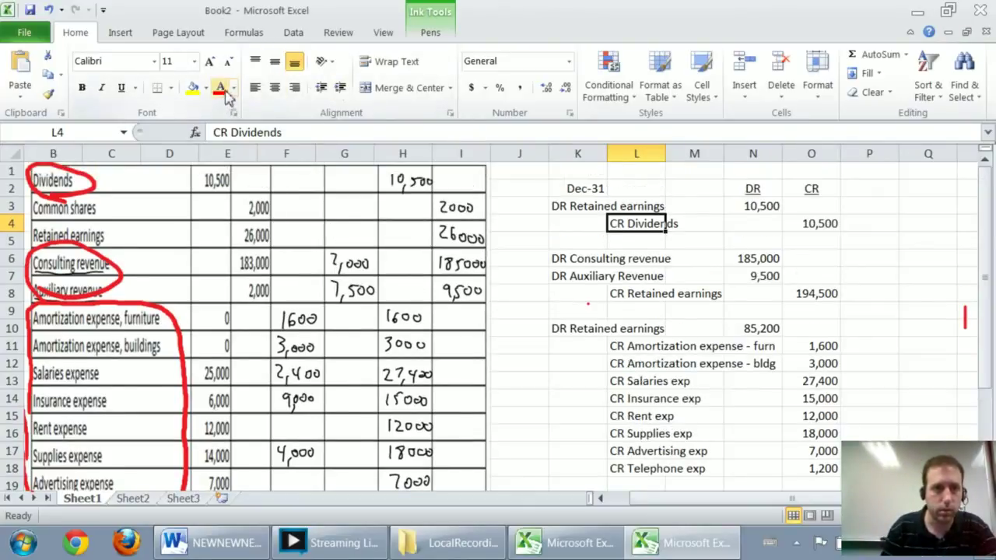
pyautogui.click(430, 32)
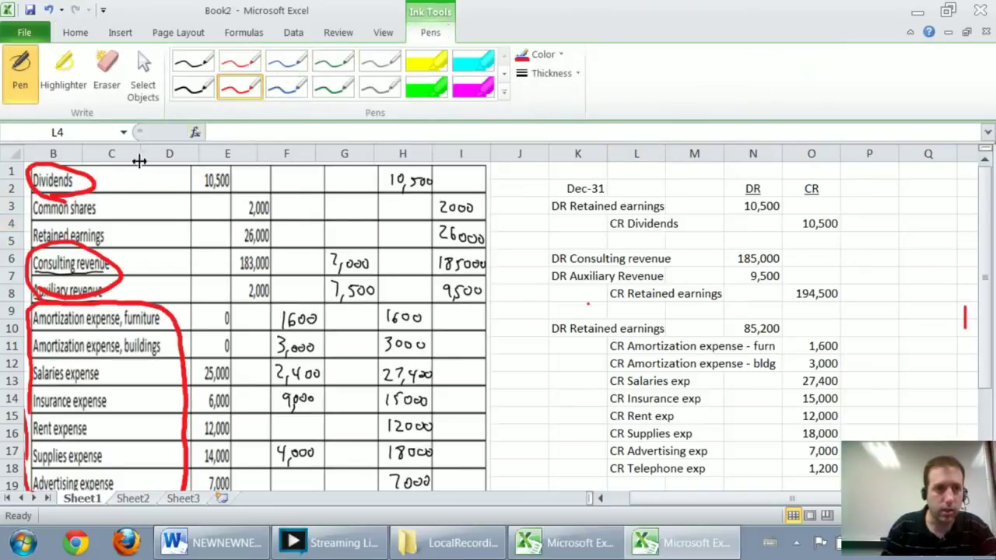
pyautogui.click(290, 92)
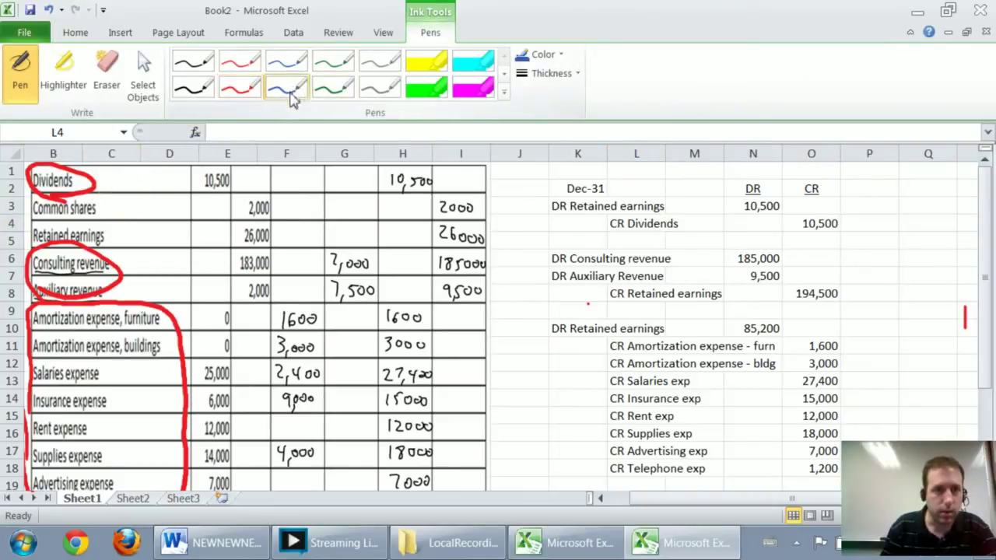
pyautogui.moveTo(123, 179)
pyautogui.mouseDown()
pyautogui.moveTo(139, 189)
pyautogui.moveTo(165, 164)
pyautogui.mouseUp()
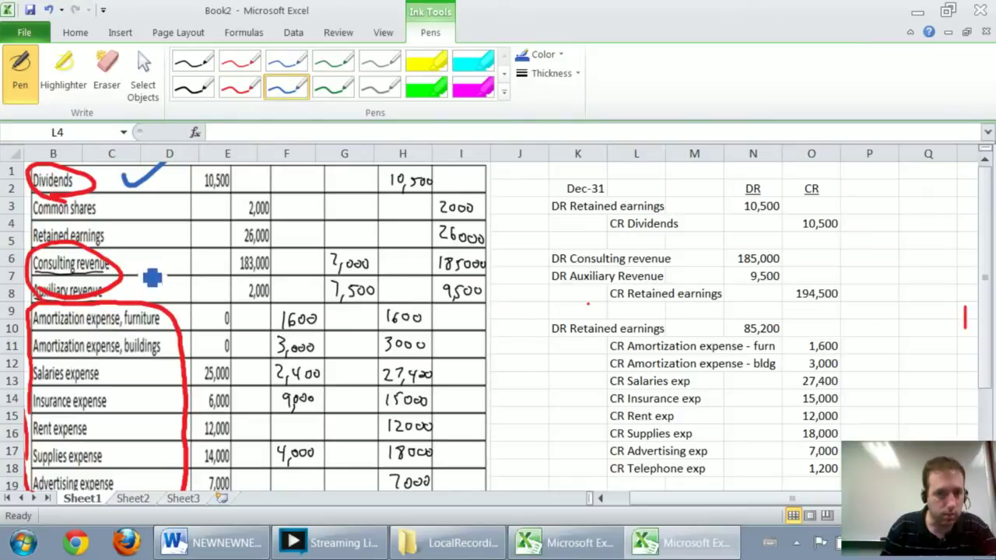
pyautogui.moveTo(144, 259)
pyautogui.mouseDown()
pyautogui.moveTo(156, 282)
pyautogui.moveTo(219, 213)
pyautogui.mouseUp()
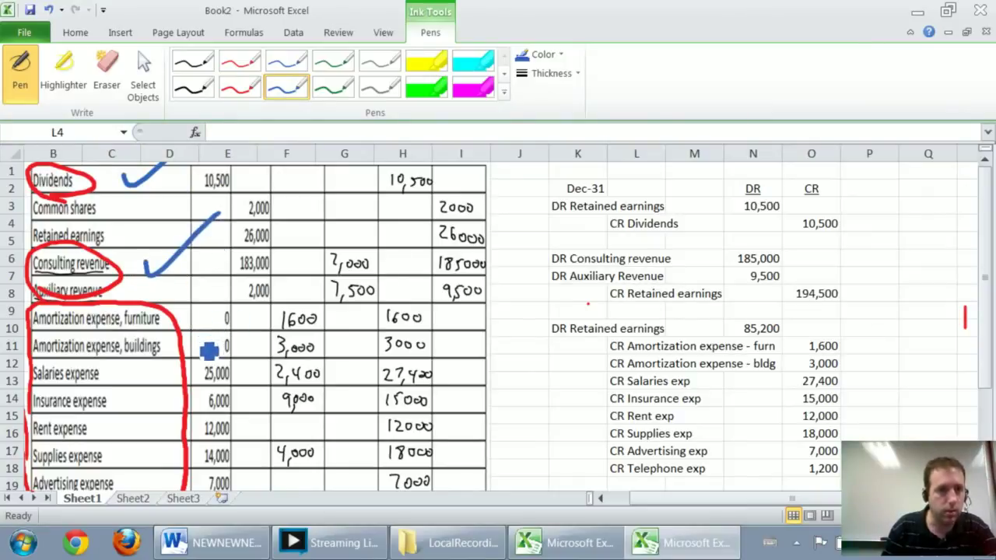
pyautogui.moveTo(208, 351); pyautogui.dragTo(249, 333)
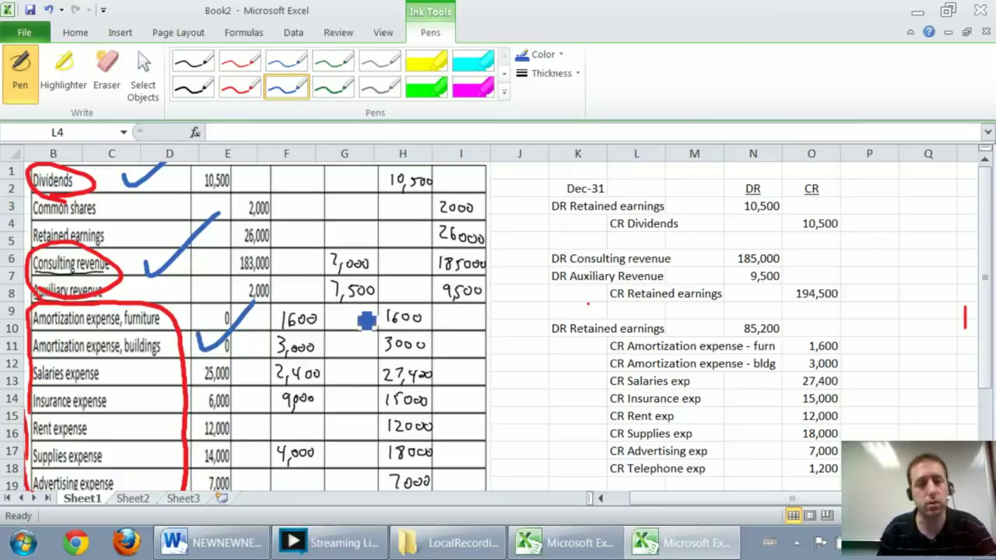